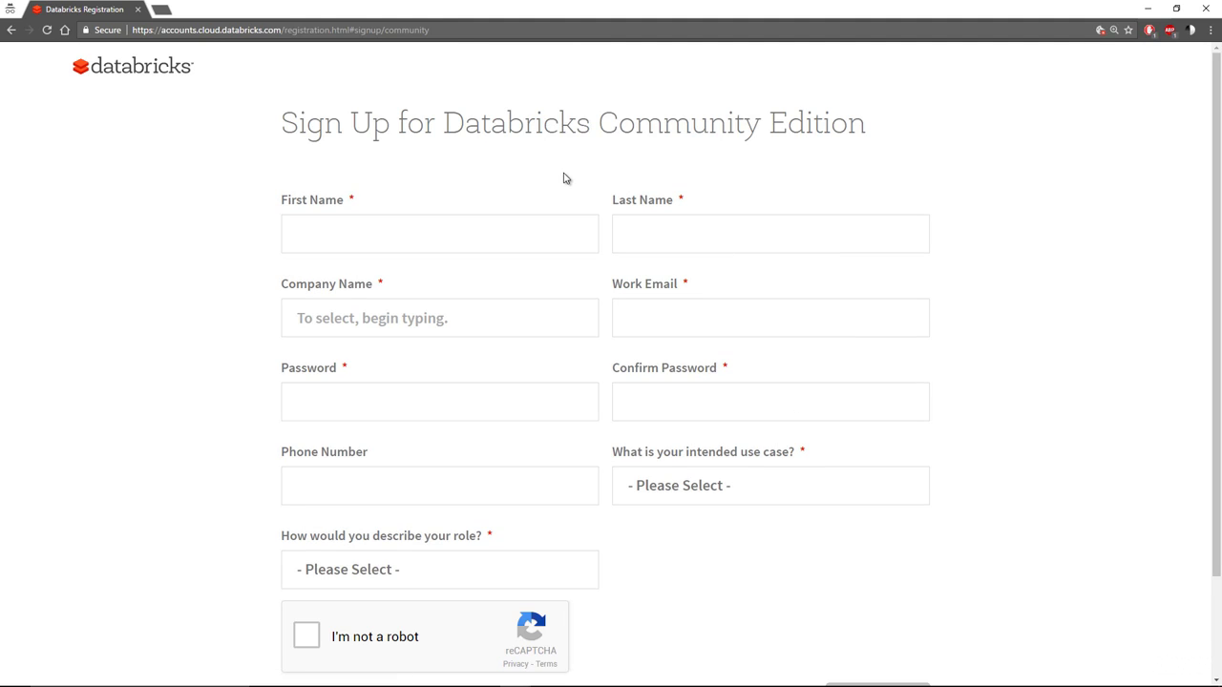
# - Go through the name, company, work email, password and phone number fields of the sign-up form
pyautogui.click(420, 223)
pyautogui.click(664, 232)
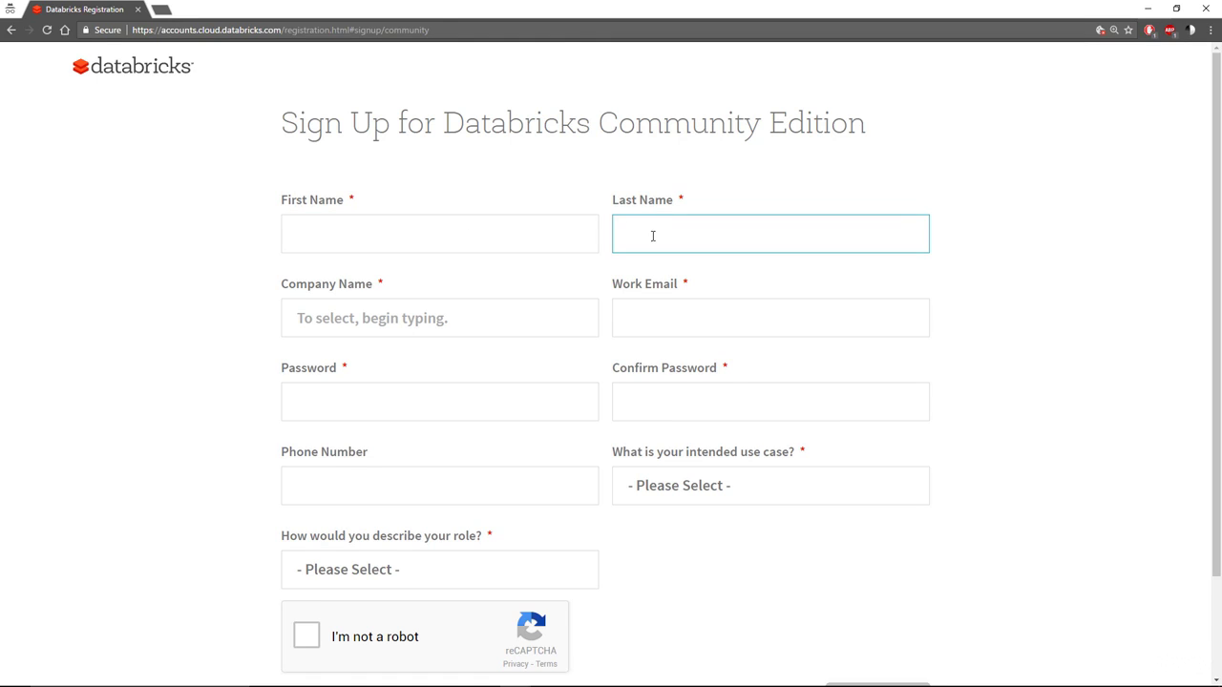
pyautogui.click(503, 316)
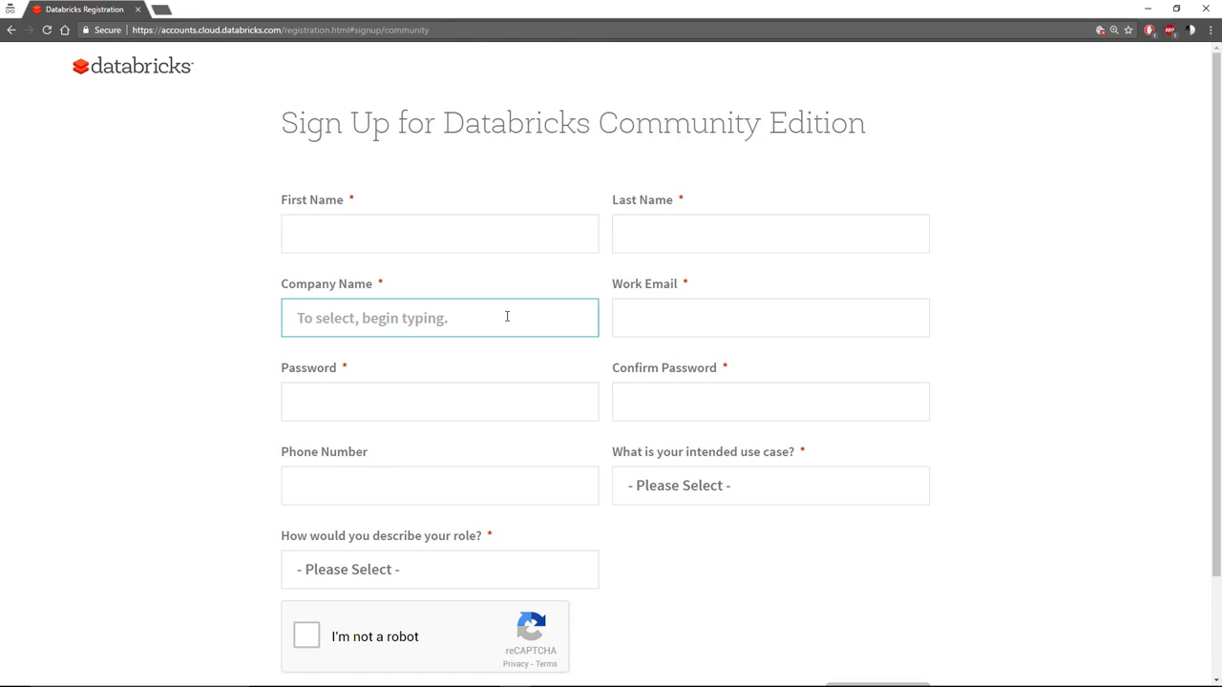
pyautogui.click(652, 323)
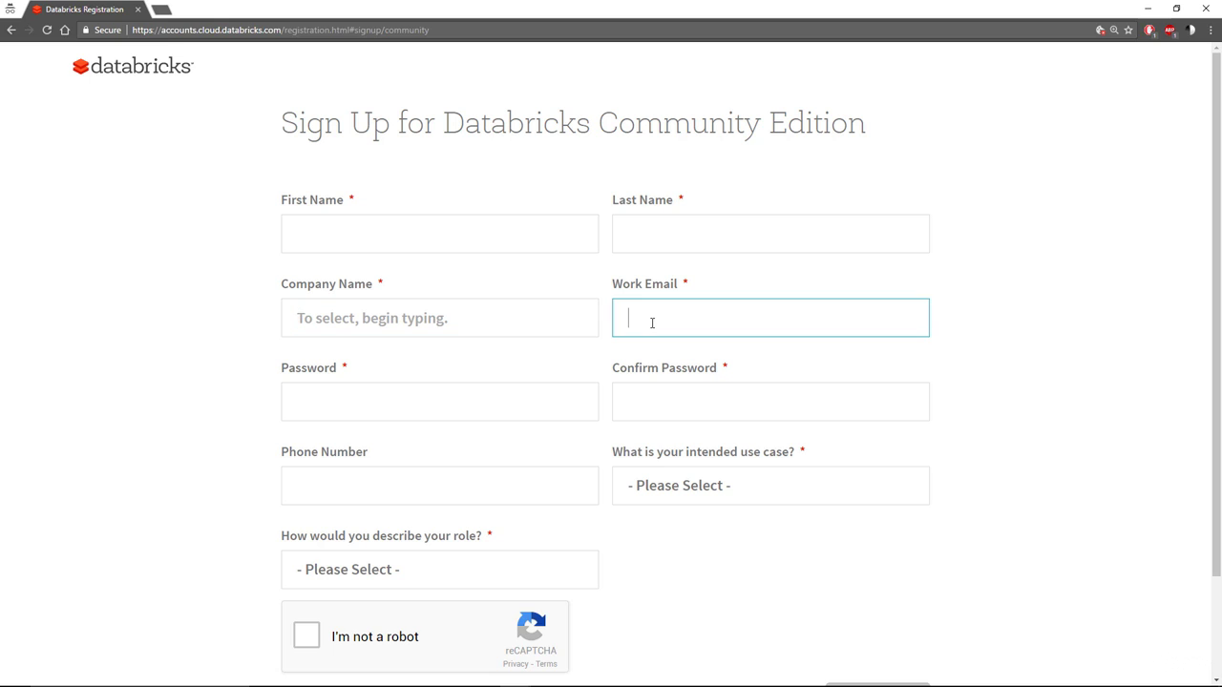
pyautogui.moveTo(612, 286); pyautogui.dragTo(733, 297)
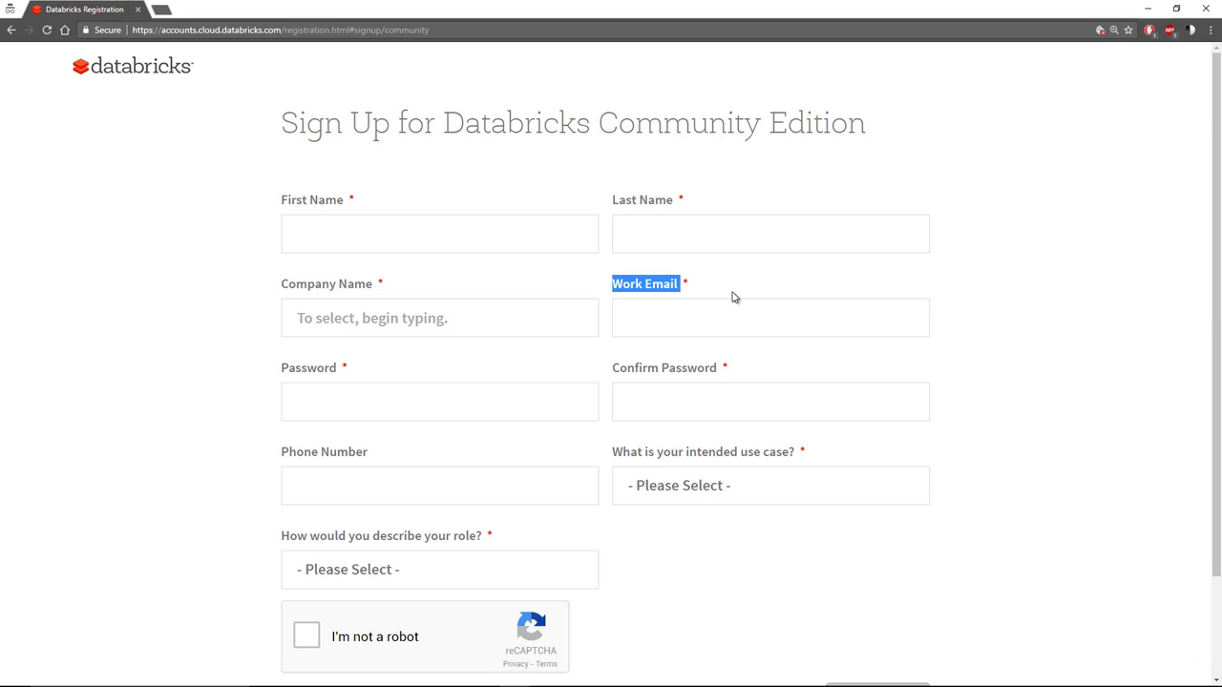
pyautogui.click(482, 386)
pyautogui.click(657, 403)
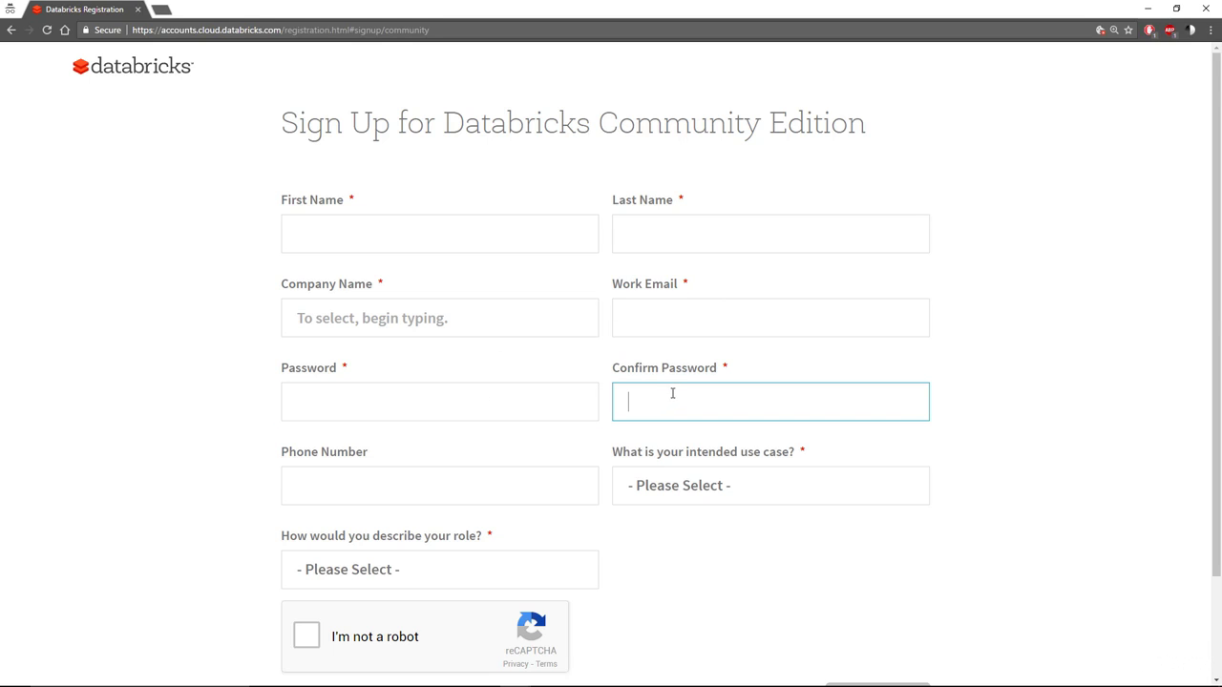
pyautogui.click(548, 482)
# - Set the intended use case to Personal - Taking an Online Course and the role to Student
pyautogui.click(673, 497)
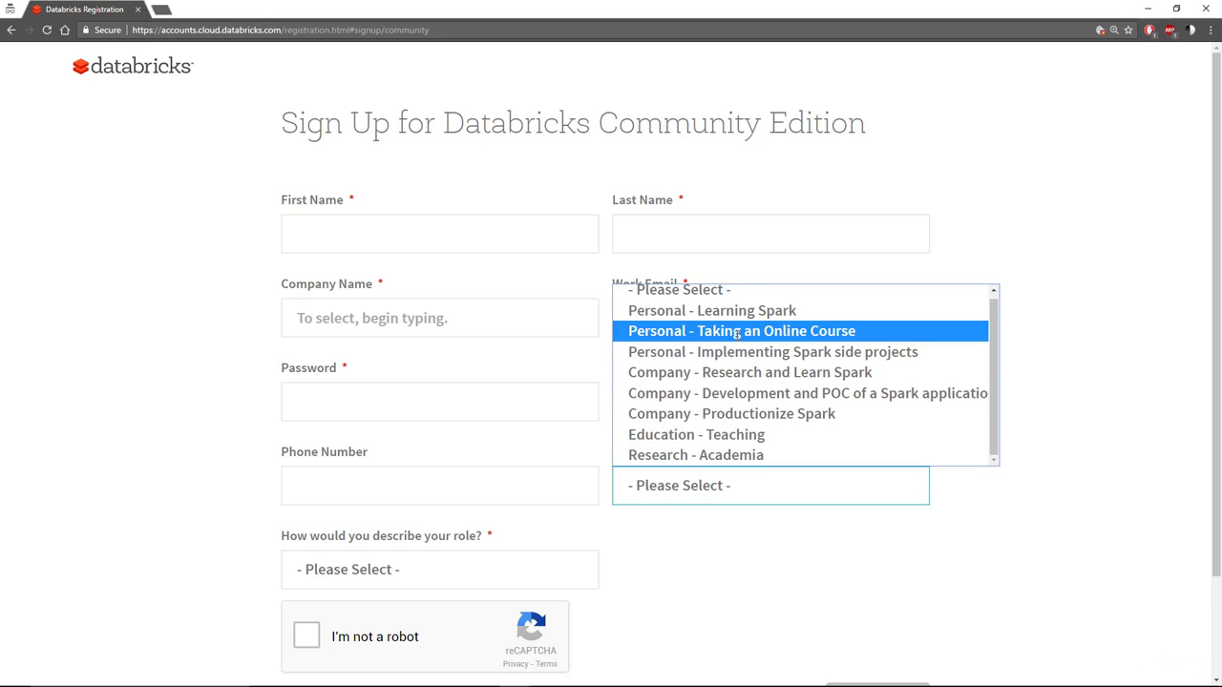
pyautogui.click(735, 336)
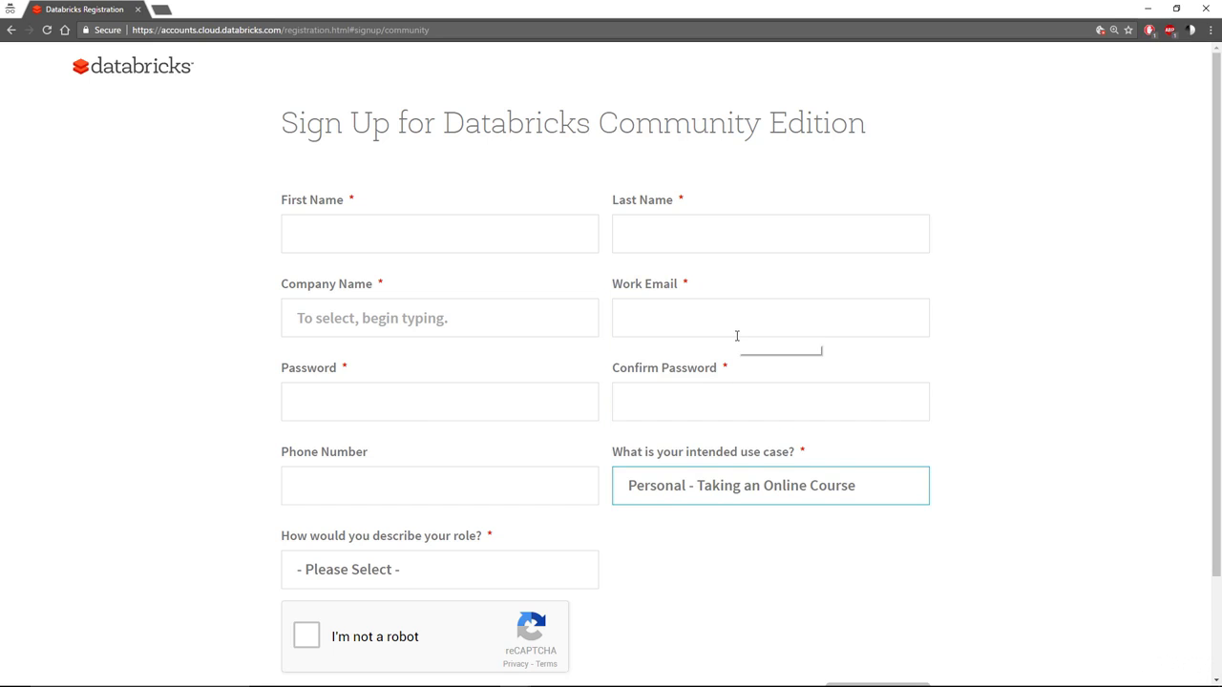
pyautogui.click(362, 575)
pyautogui.click(420, 525)
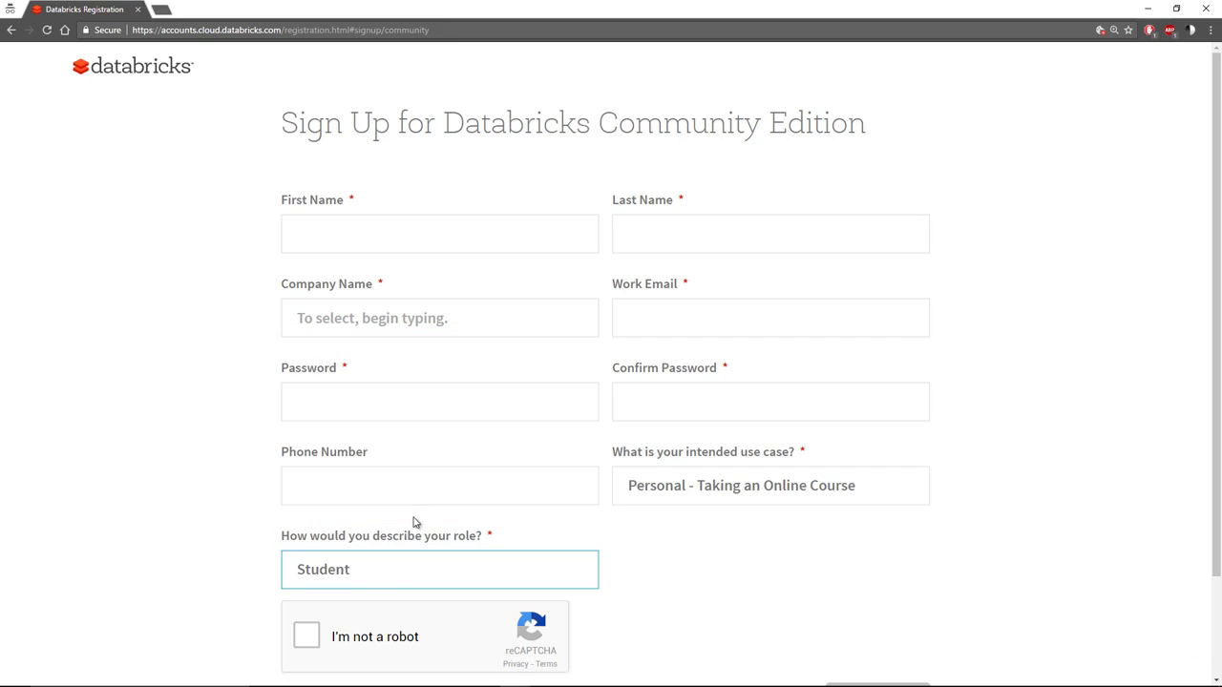
pyautogui.scroll(-2, 170, 456)
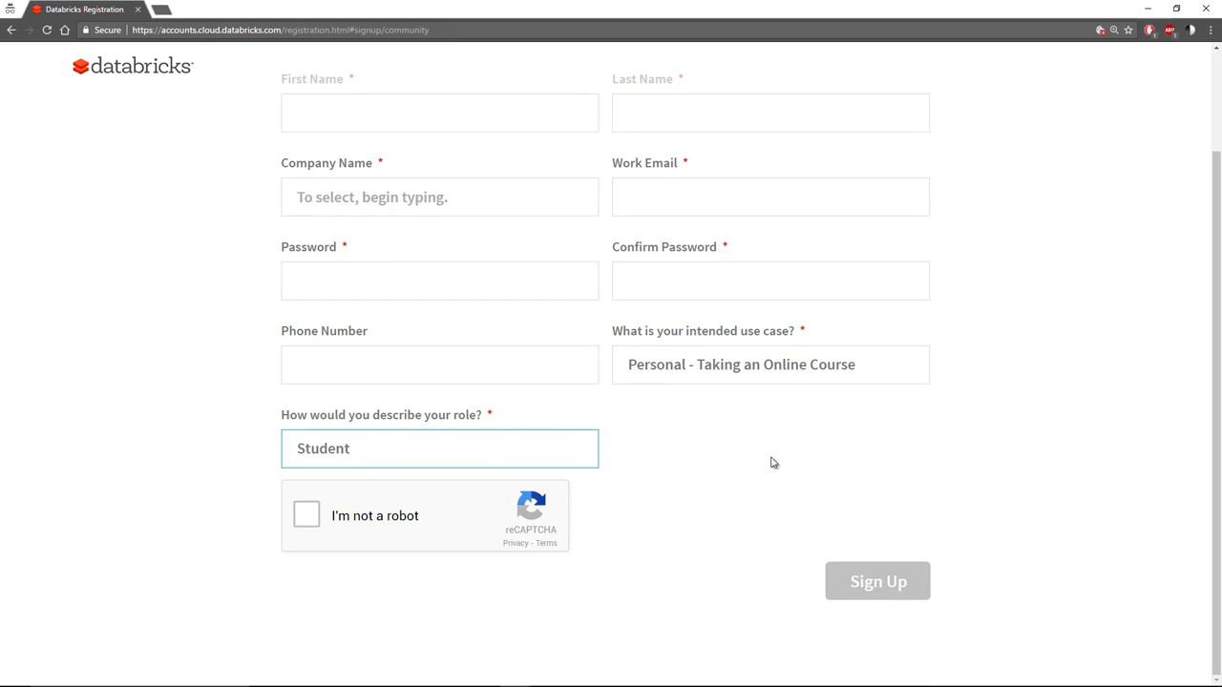
pyautogui.scroll(1, 663, 449)
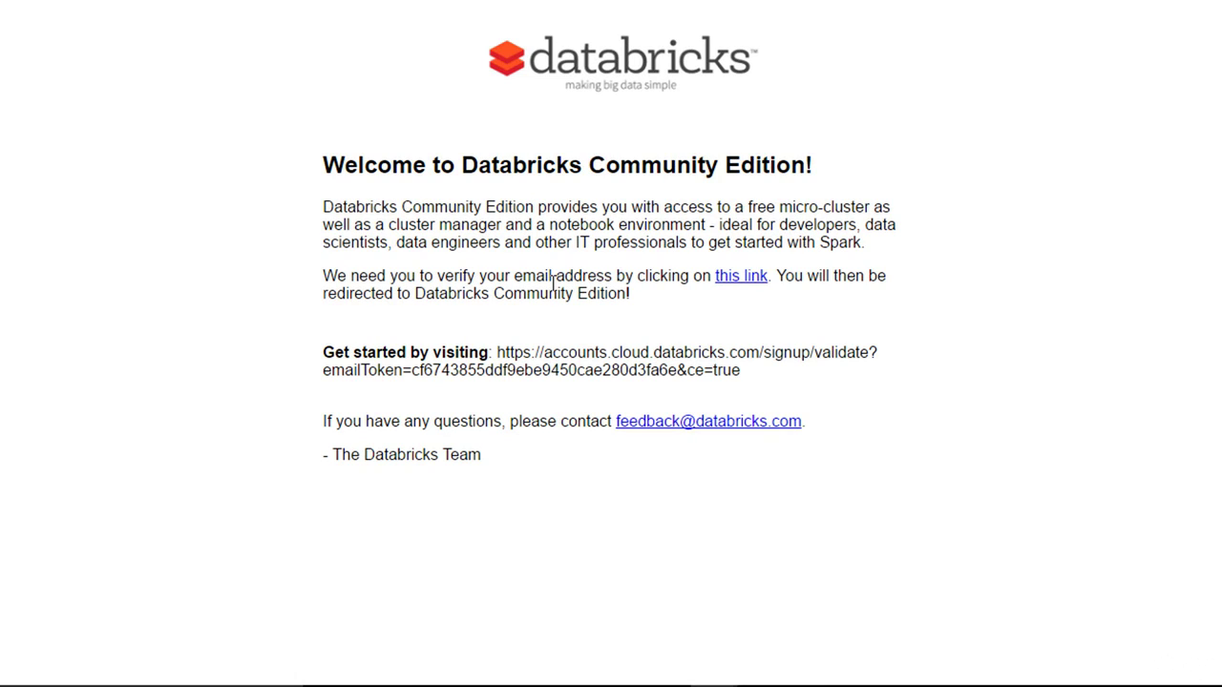
# - Verify the email address through the link in the welcome email and sign in with the account password
pyautogui.click(759, 276)
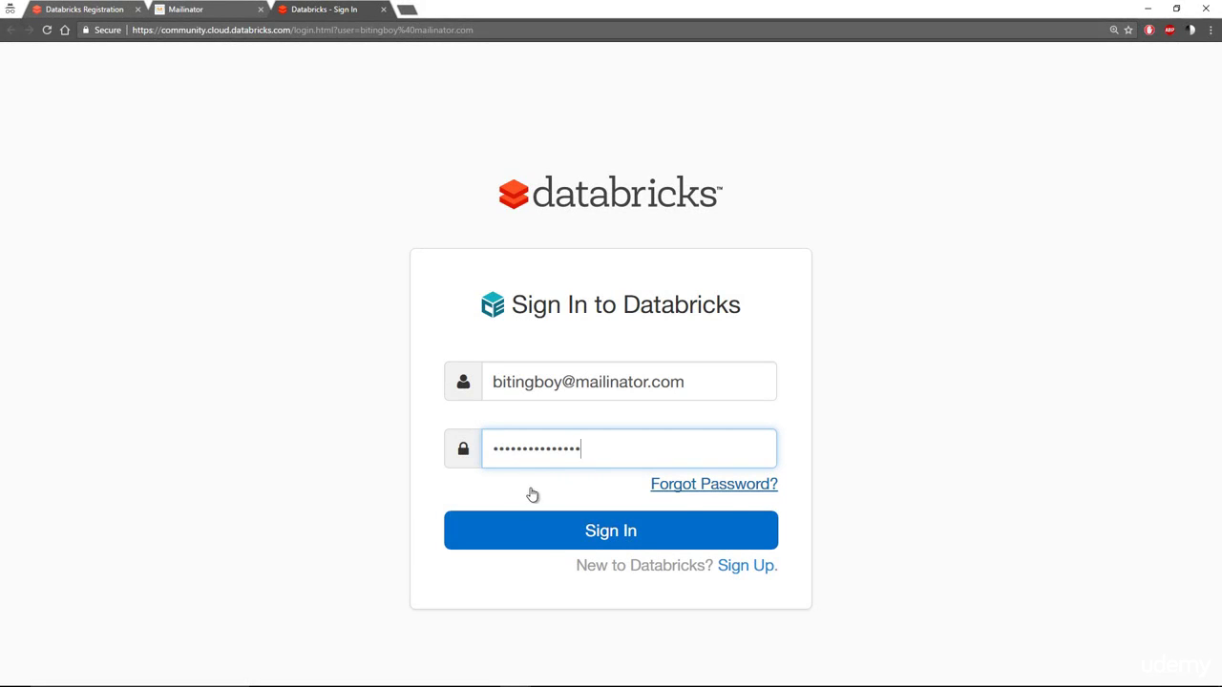
pyautogui.click(564, 545)
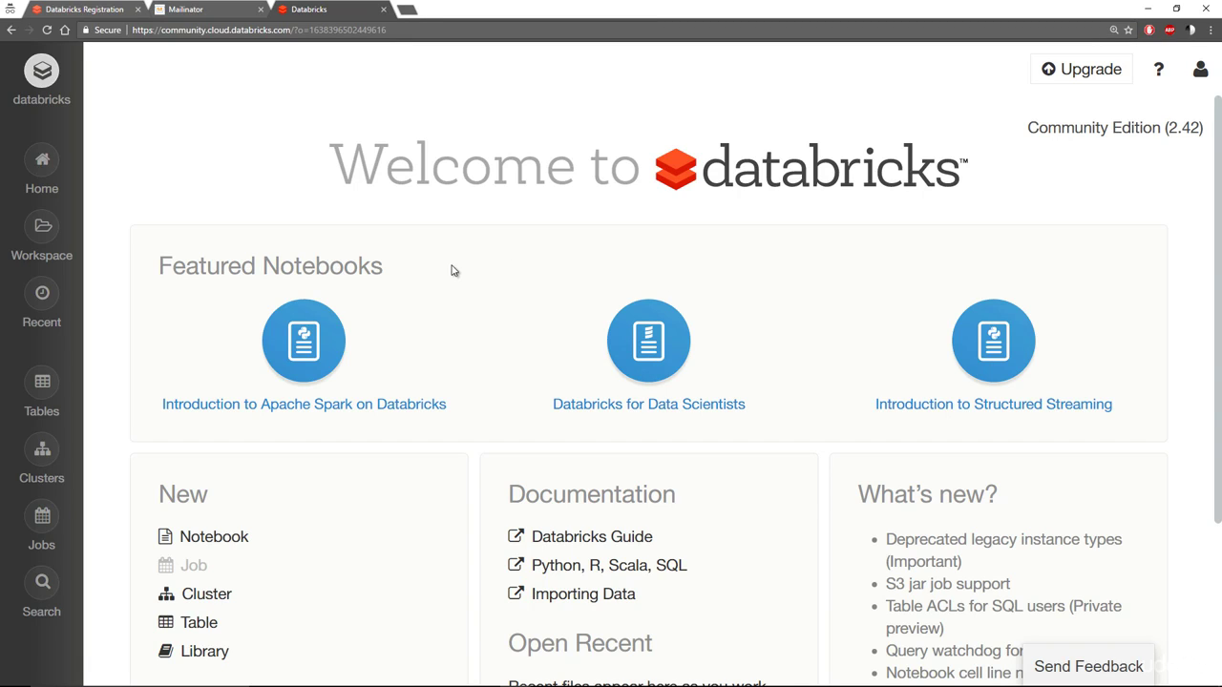
# - Open the Databricks for Data Scientists featured notebook and read its introduction, tutorial overview and data description
pyautogui.scroll(-1, 454, 271)
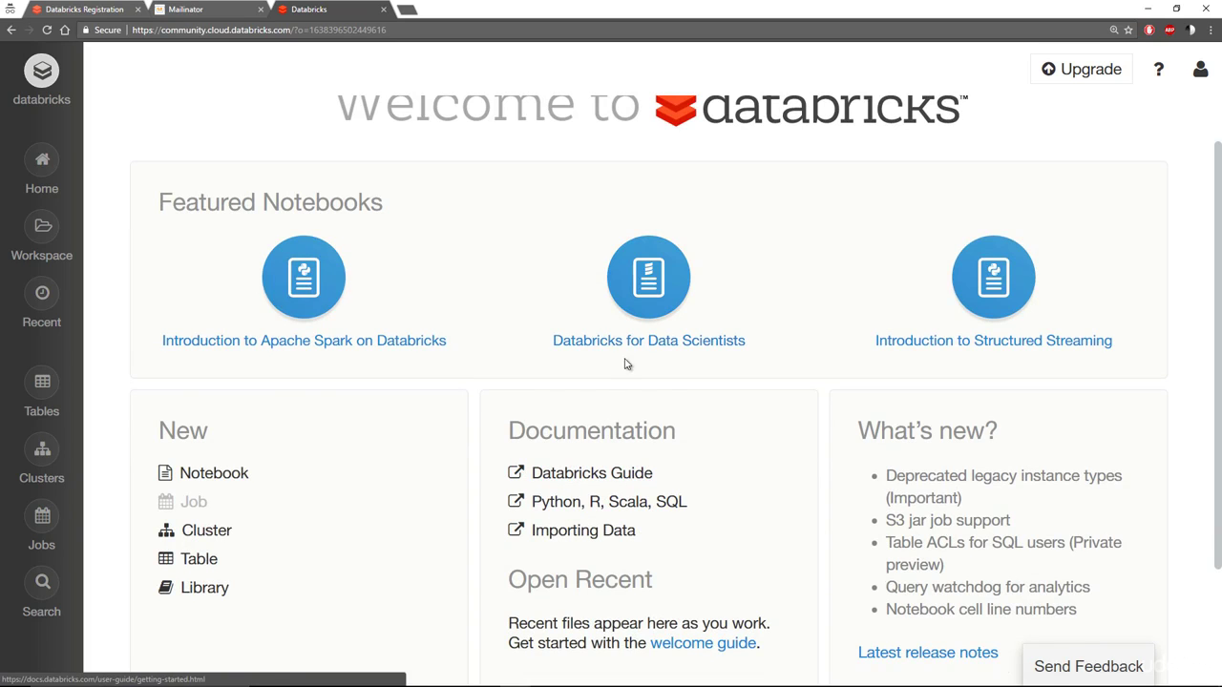
pyautogui.click(642, 283)
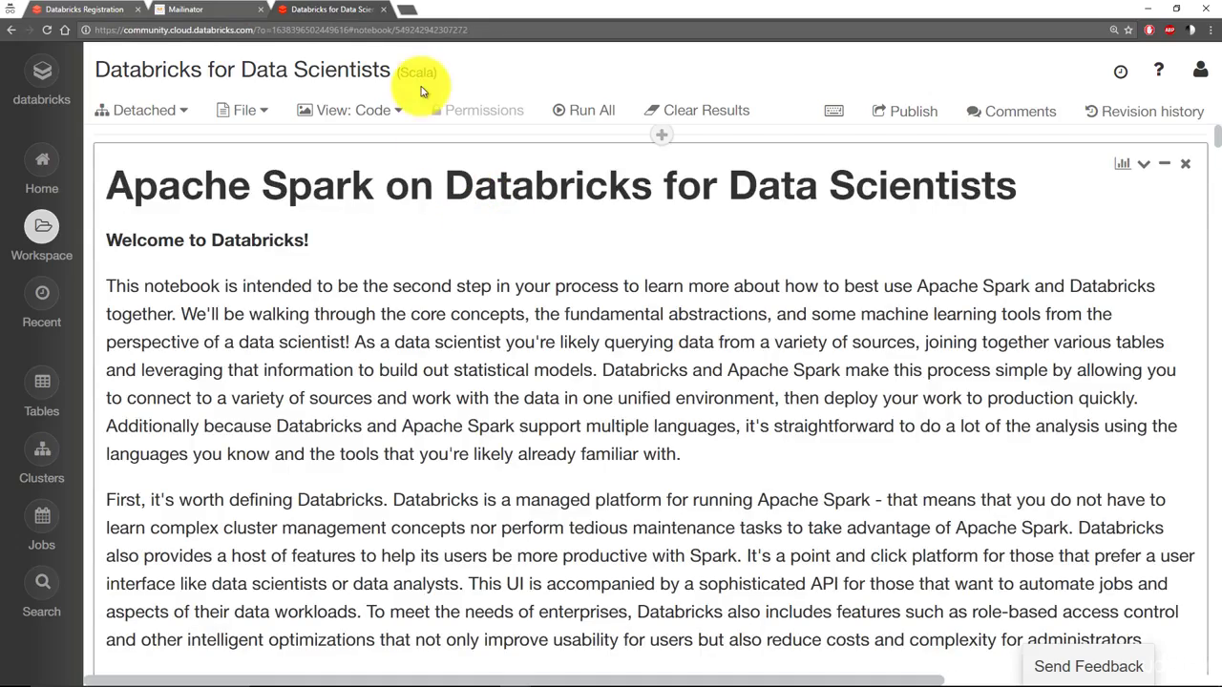
pyautogui.scroll(-4, 586, 281)
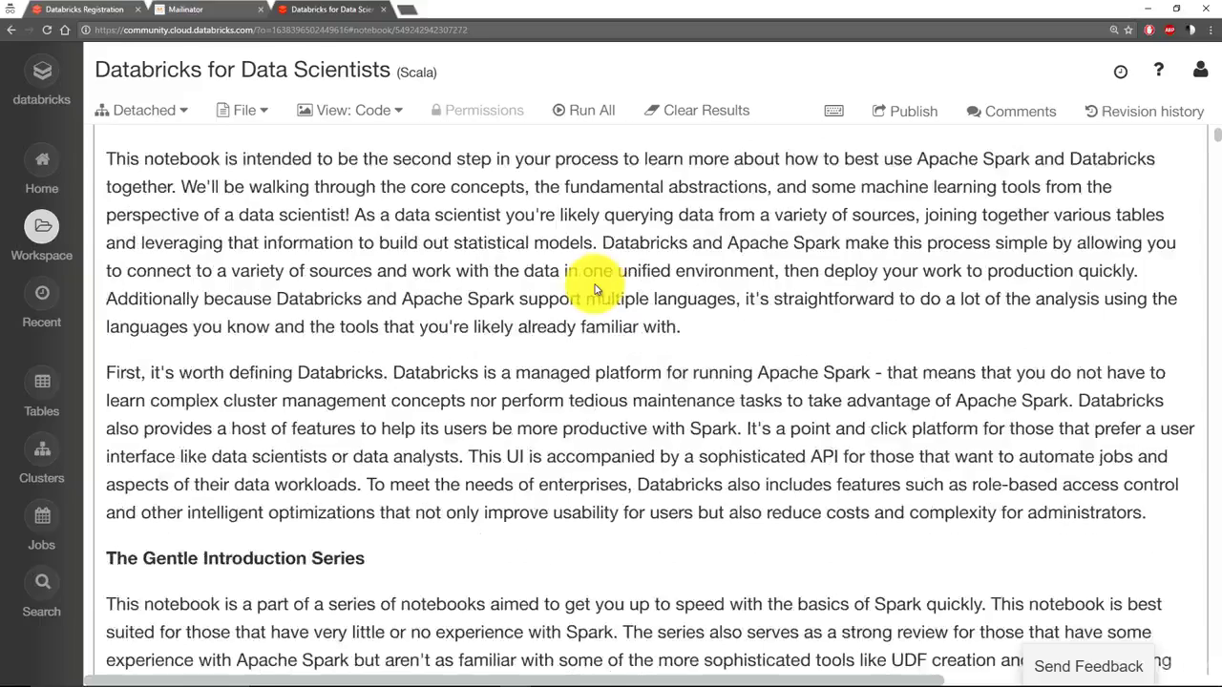
pyautogui.scroll(-6, 491, 433)
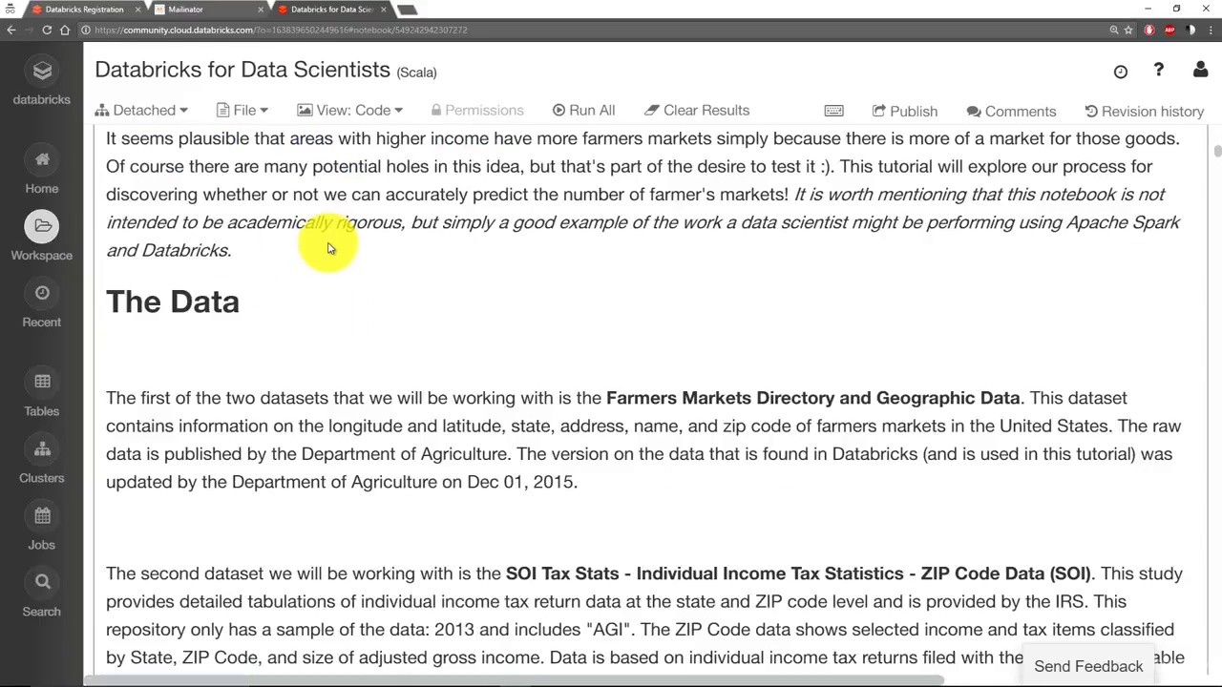
pyautogui.scroll(3, 327, 248)
pyautogui.scroll(2, 327, 248)
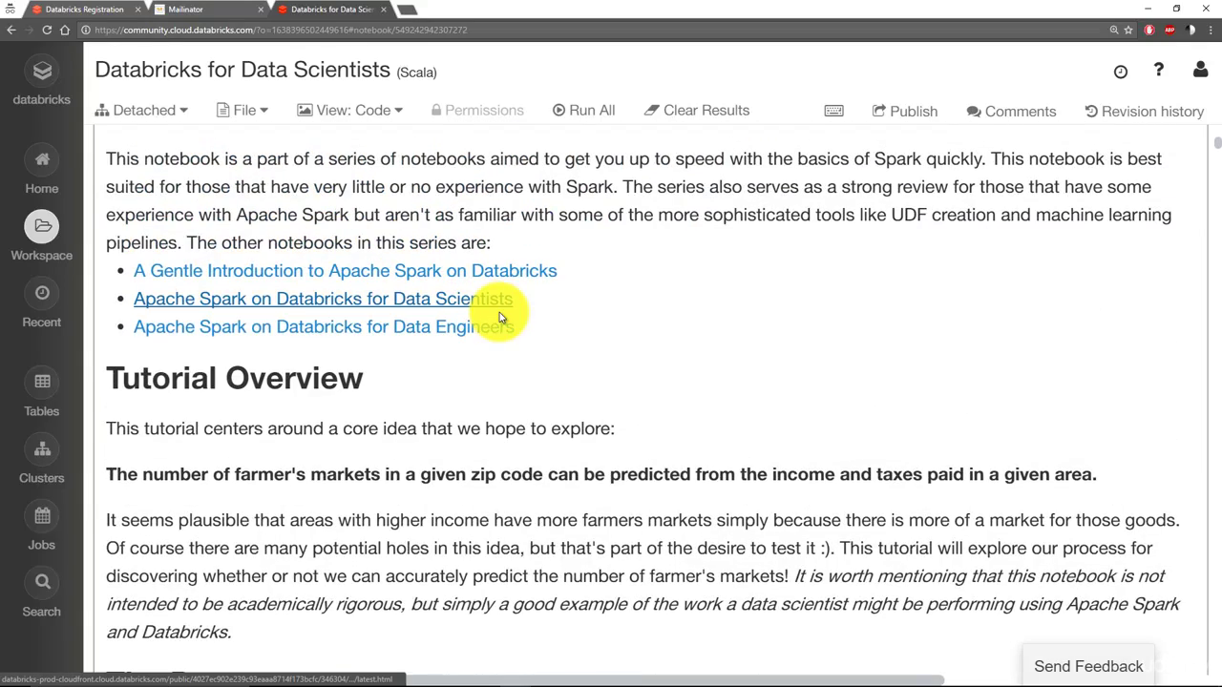
# - Examine the notebook's state income map and the SQL capital gains query with its bar chart
pyautogui.moveTo(1214, 144); pyautogui.dragTo(1214, 270)
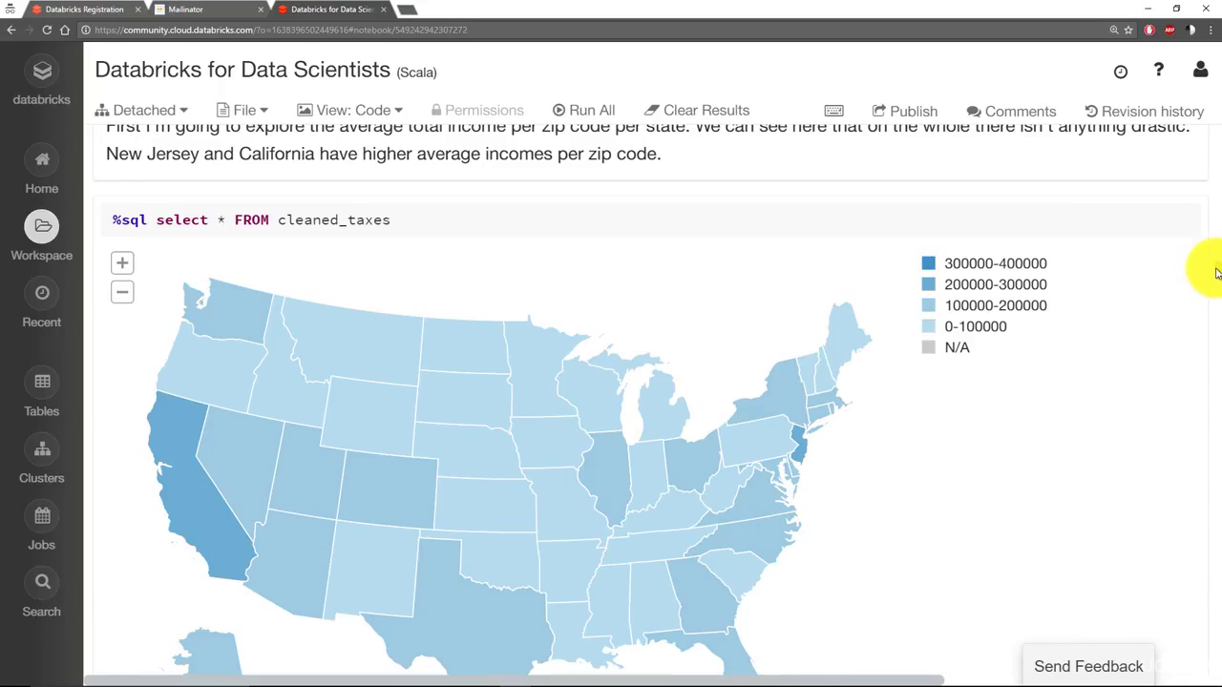
pyautogui.scroll(-2, 879, 325)
pyautogui.scroll(-1, 879, 326)
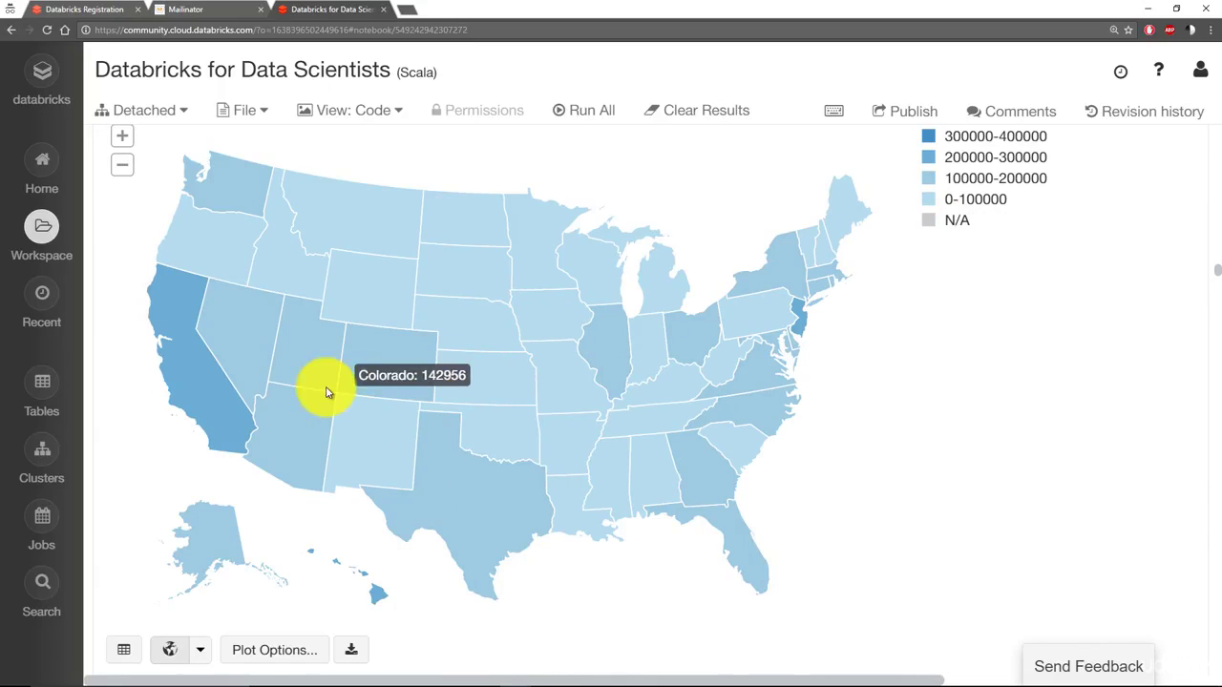
pyautogui.scroll(-3, 1149, 347)
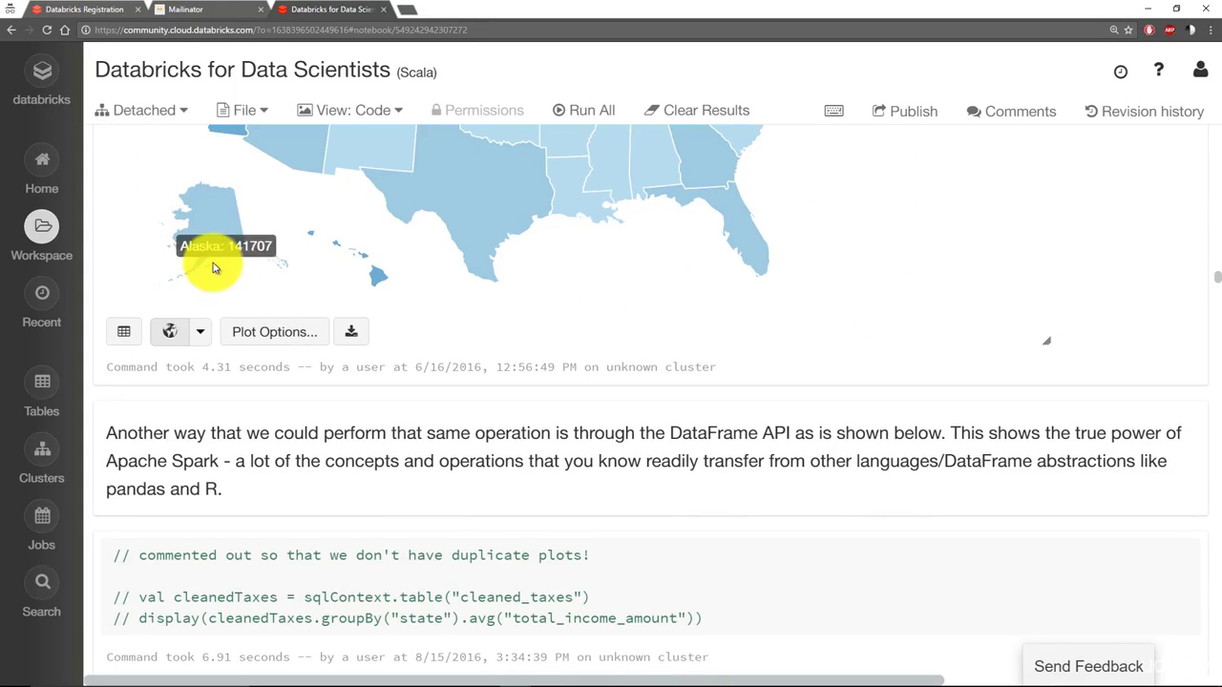
pyautogui.scroll(-4, 687, 340)
pyautogui.scroll(-7, 685, 344)
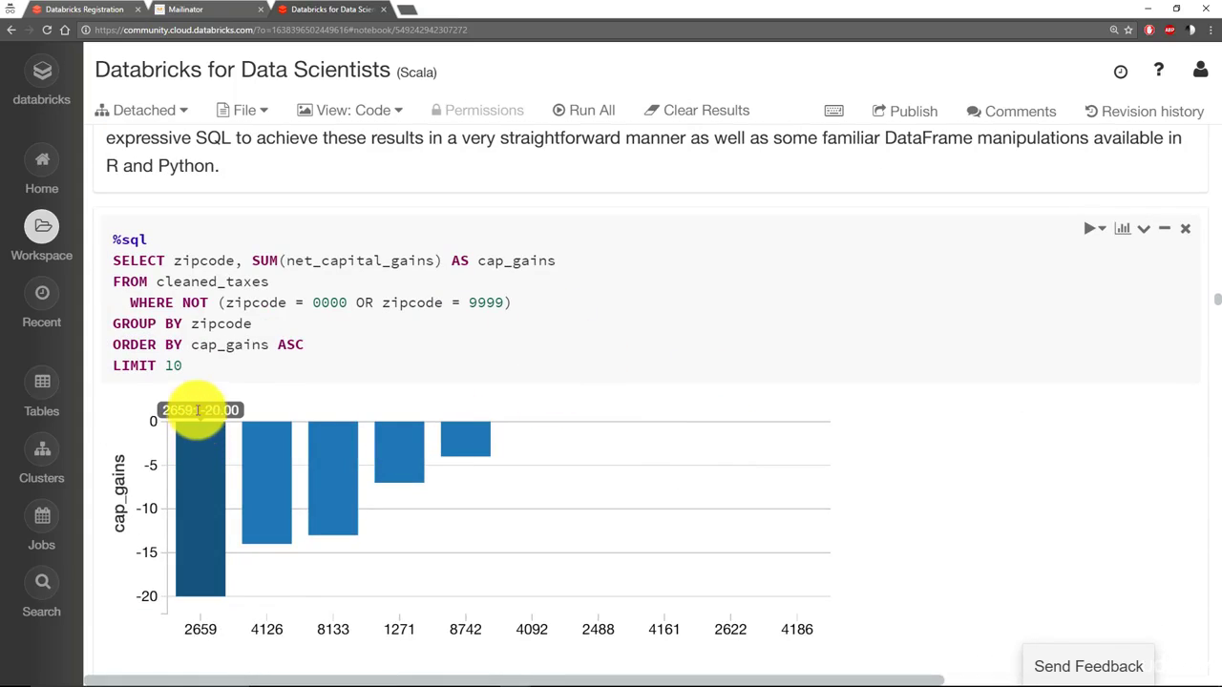
pyautogui.moveTo(107, 238); pyautogui.dragTo(250, 358)
pyautogui.click(276, 172)
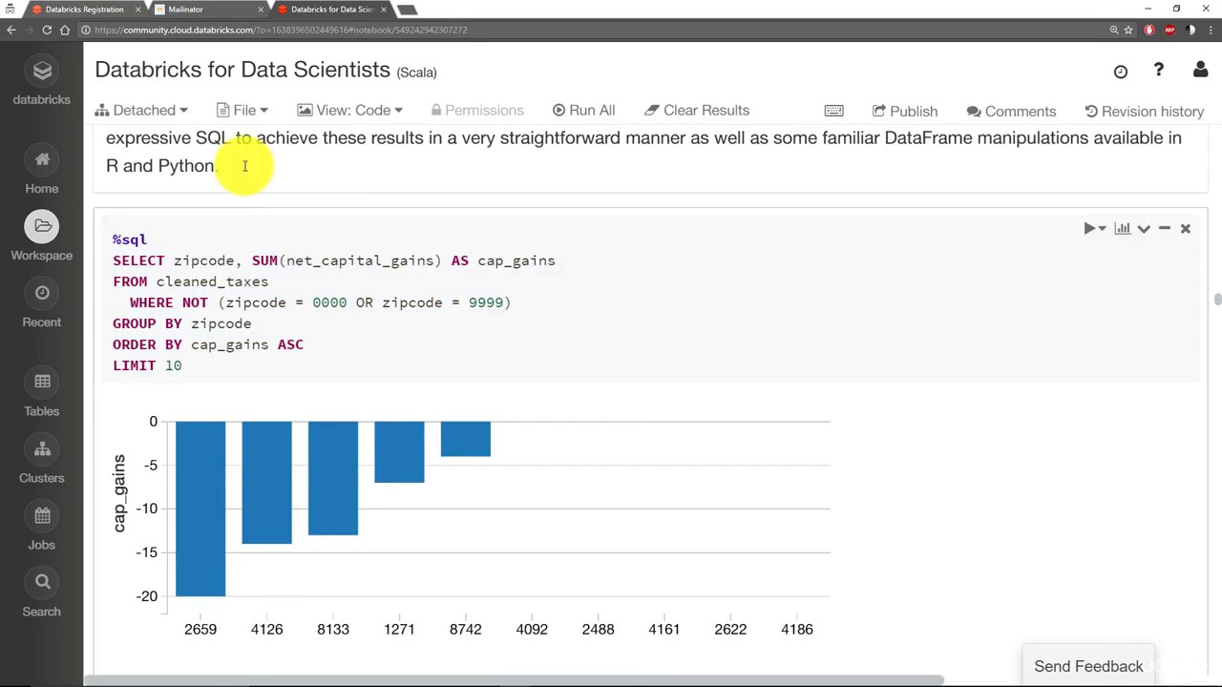
# - Create a cluster named myfirstcluster from the welcome page, using Spark 2.1 (Auto-updating, Scala 2.10)
pyautogui.click(38, 81)
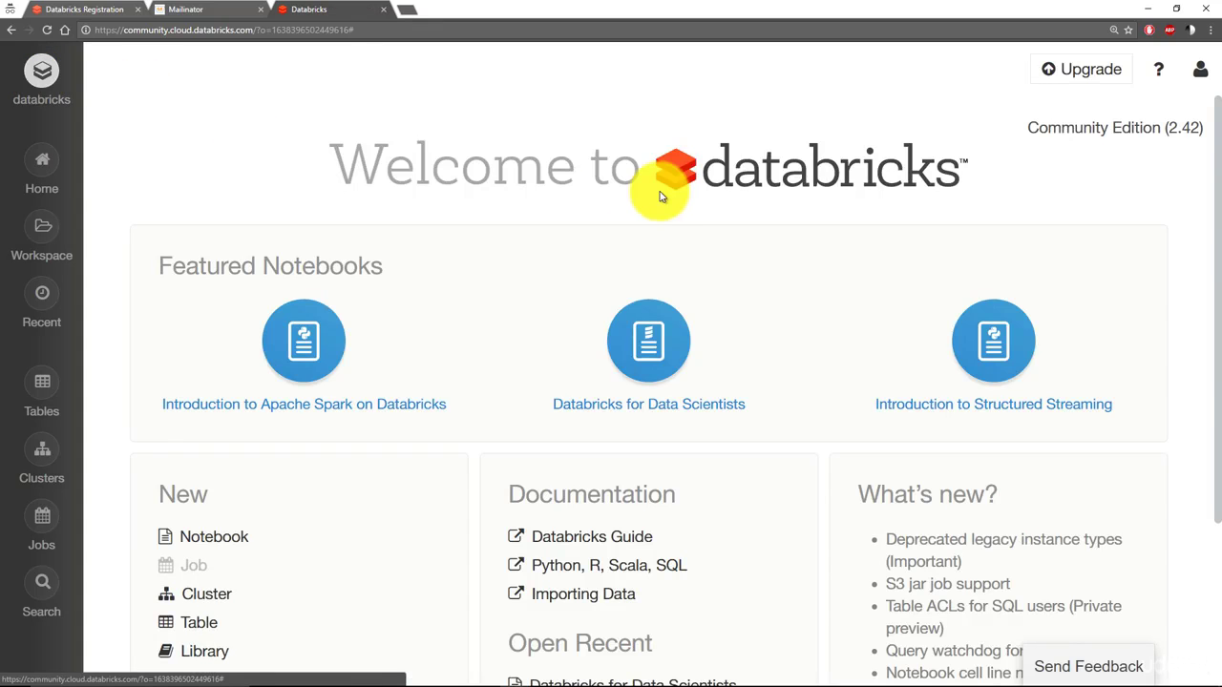
pyautogui.scroll(-1, 544, 267)
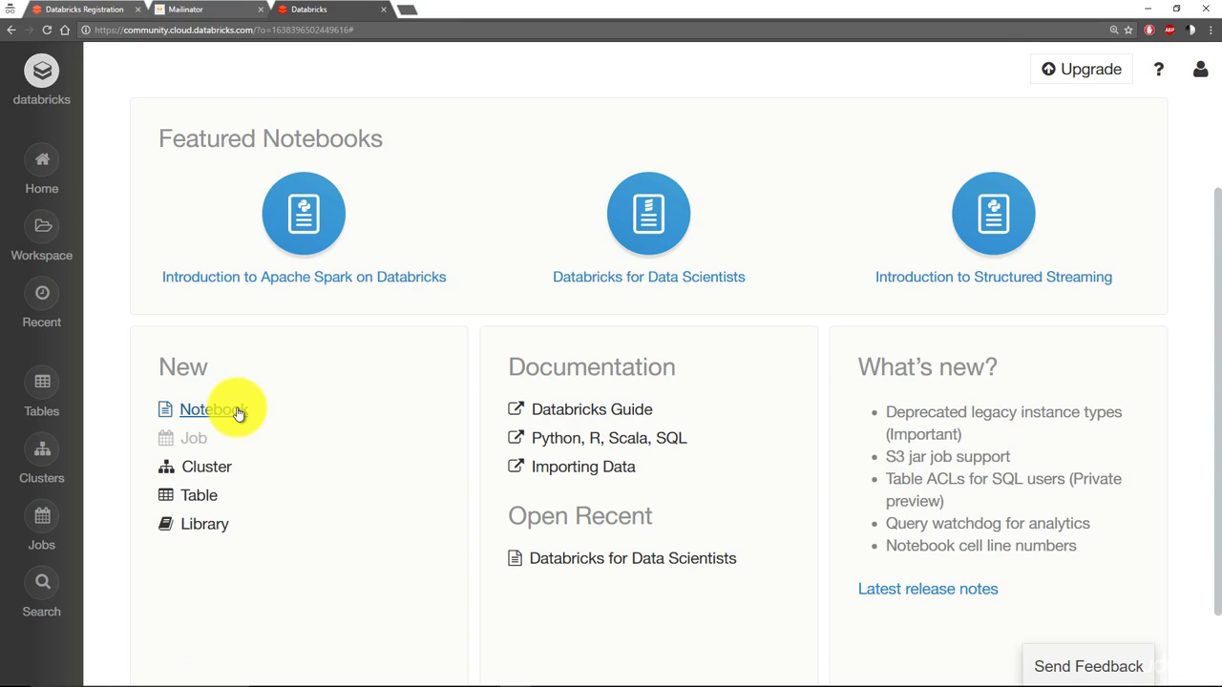
pyautogui.click(207, 467)
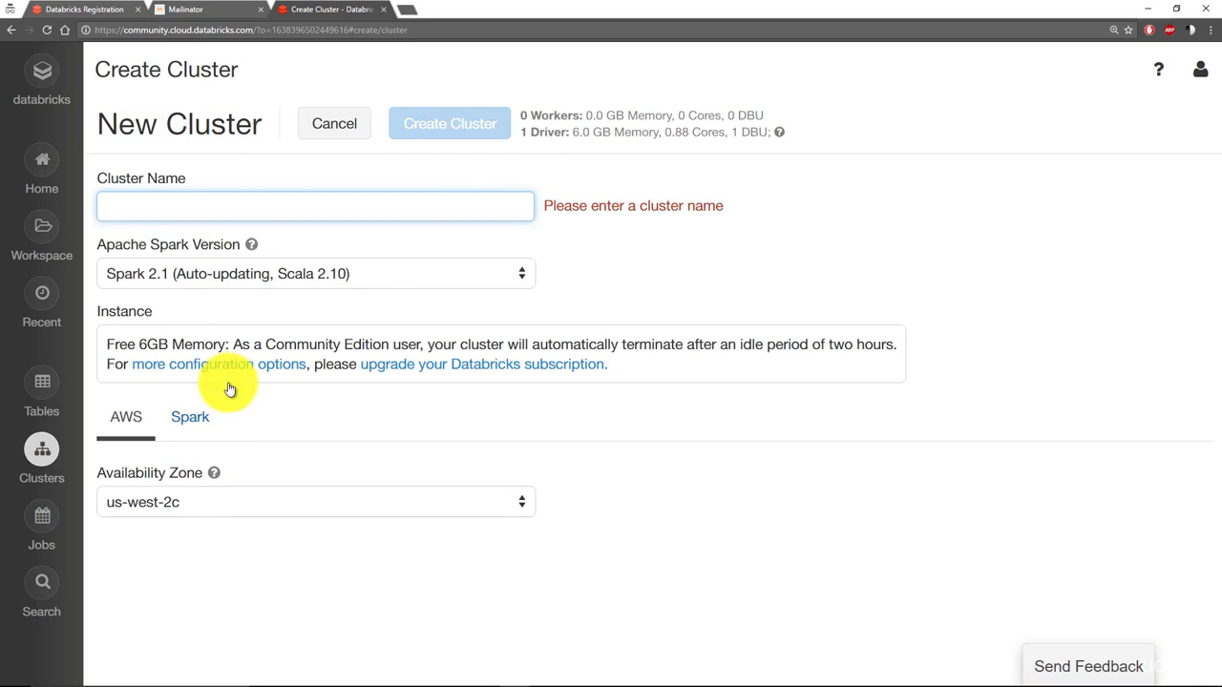
pyautogui.write('myfirstcluster')
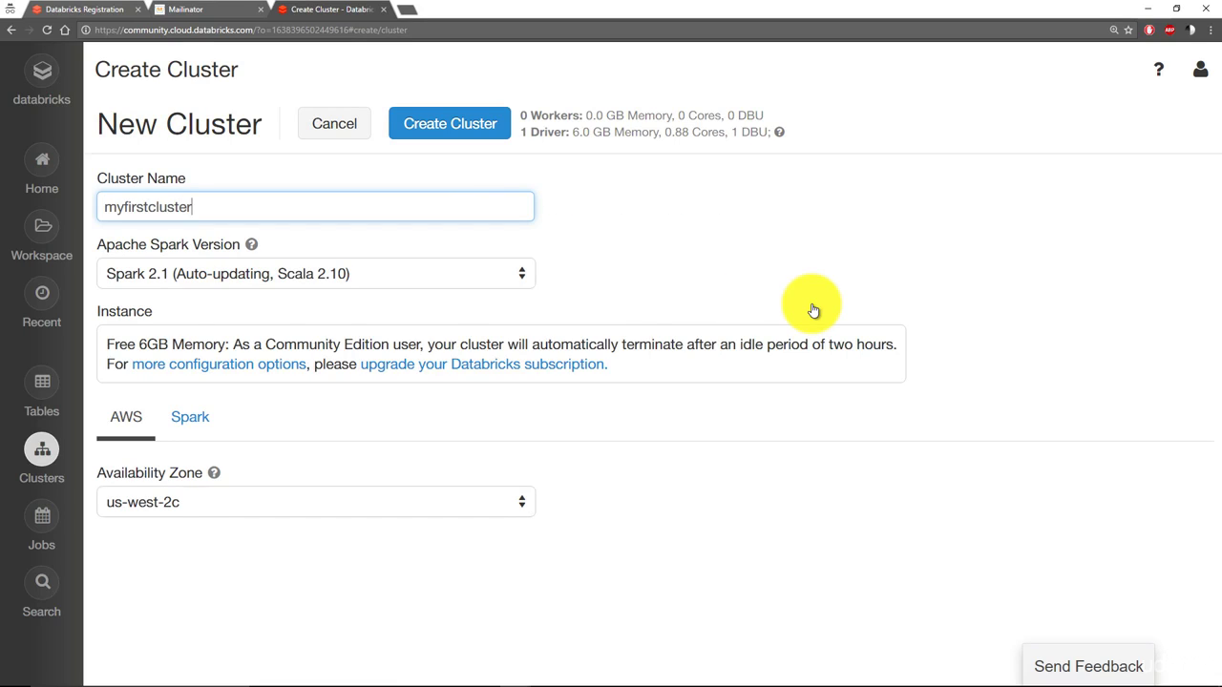
pyautogui.click(394, 275)
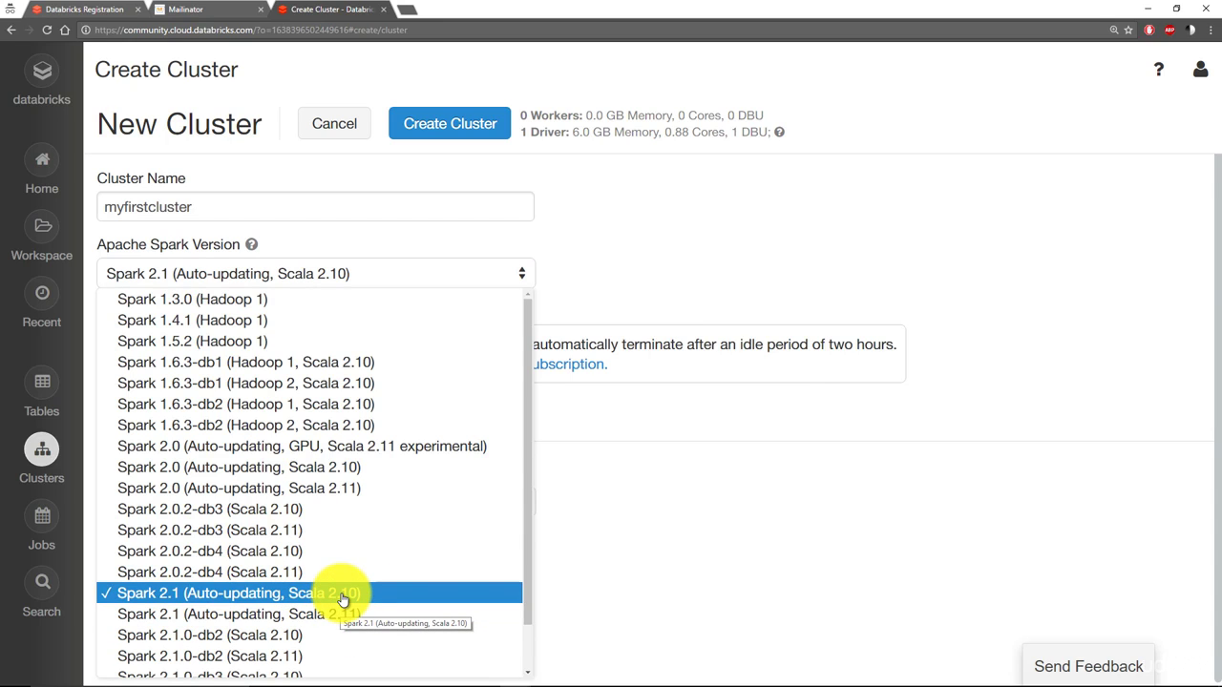
pyautogui.click(343, 598)
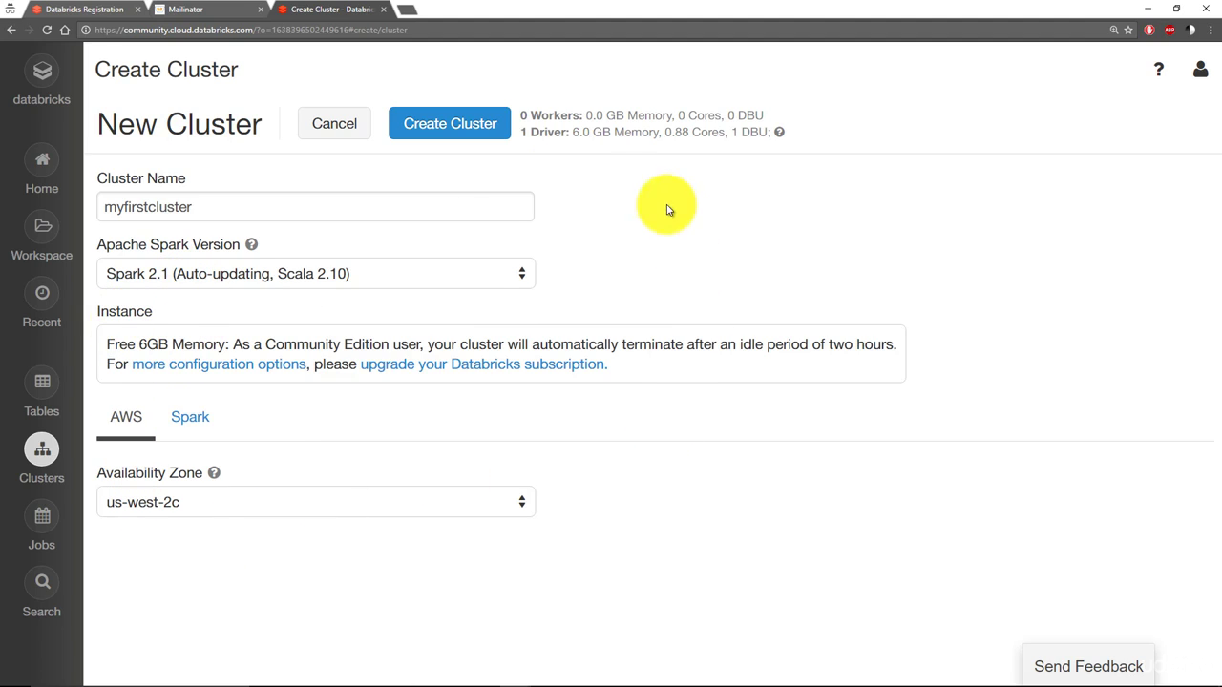
pyautogui.click(458, 129)
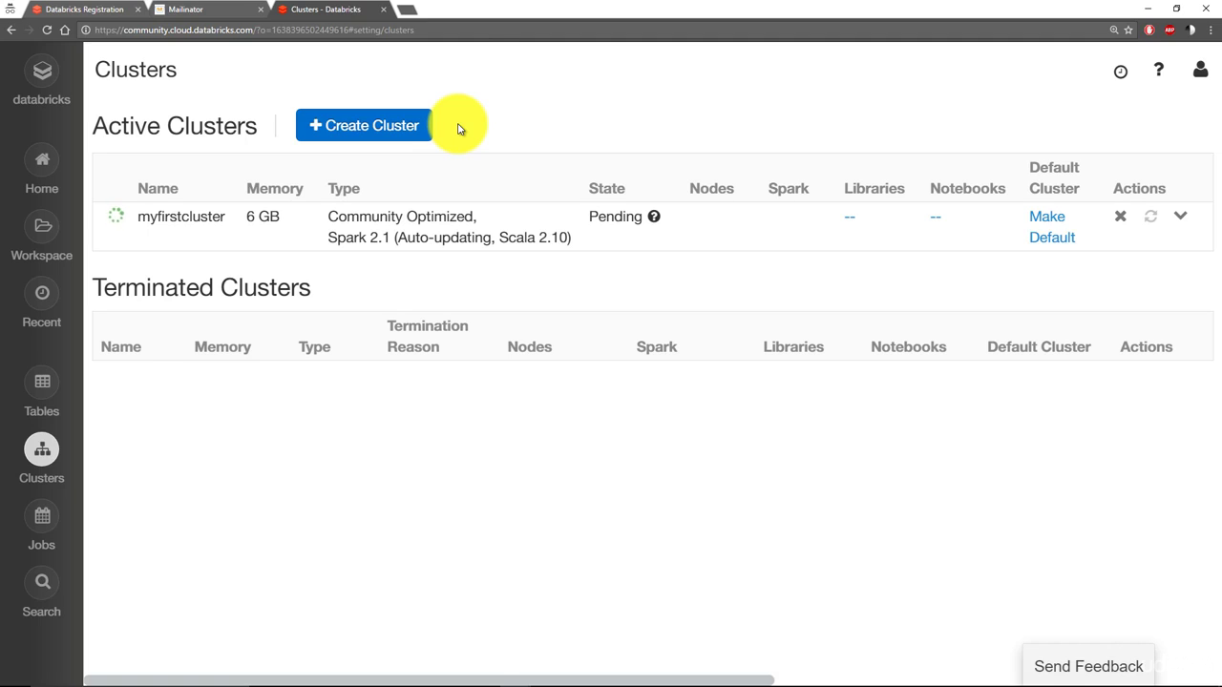
pyautogui.moveTo(624, 229)
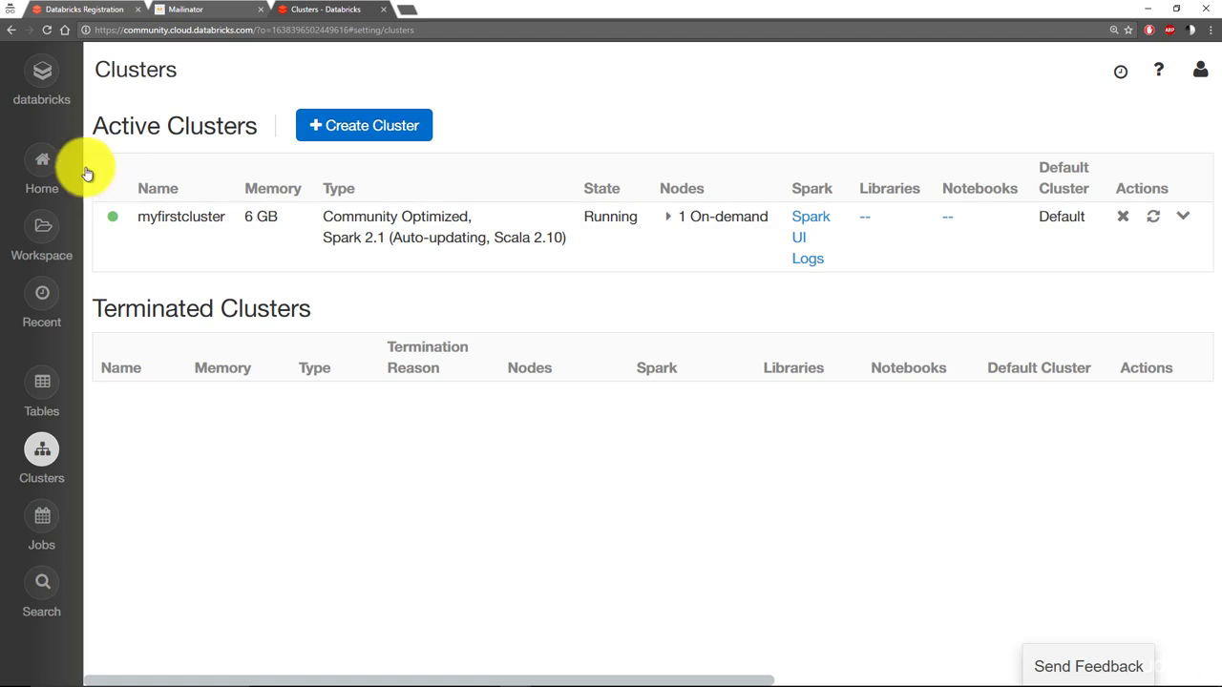
# - Create a Python notebook named myfirstnotebook attached to myfirstcluster and run import pyspark in its first cell
pyautogui.click(41, 83)
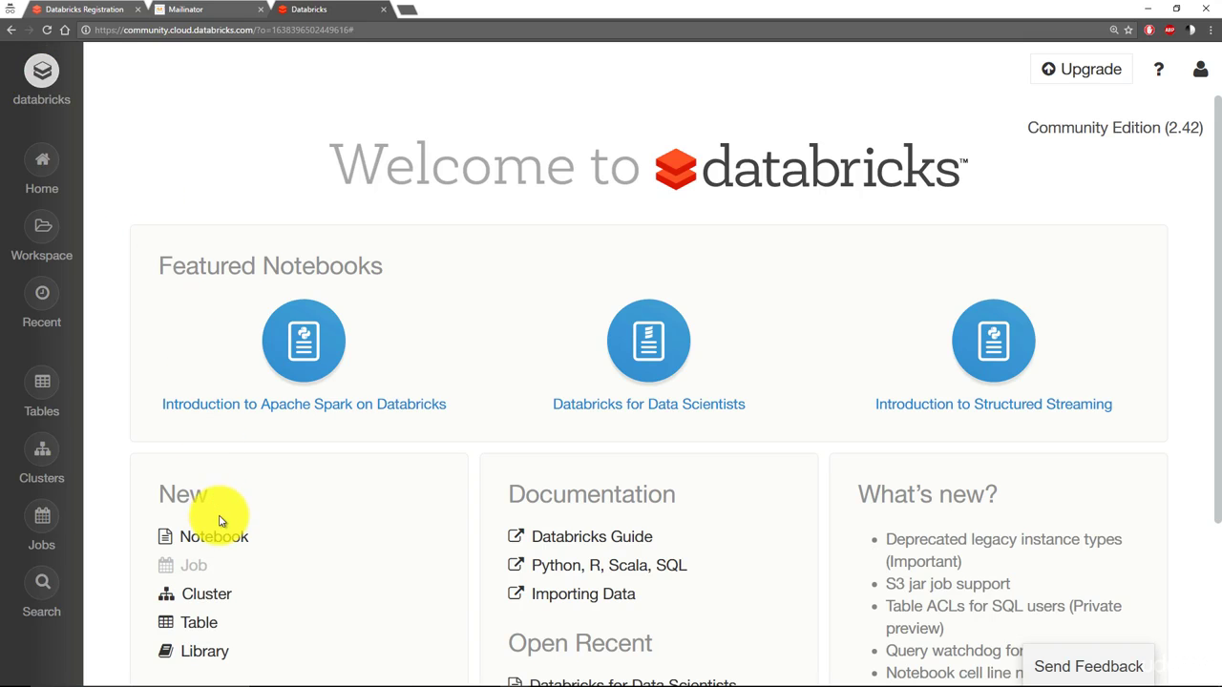
pyautogui.click(59, 226)
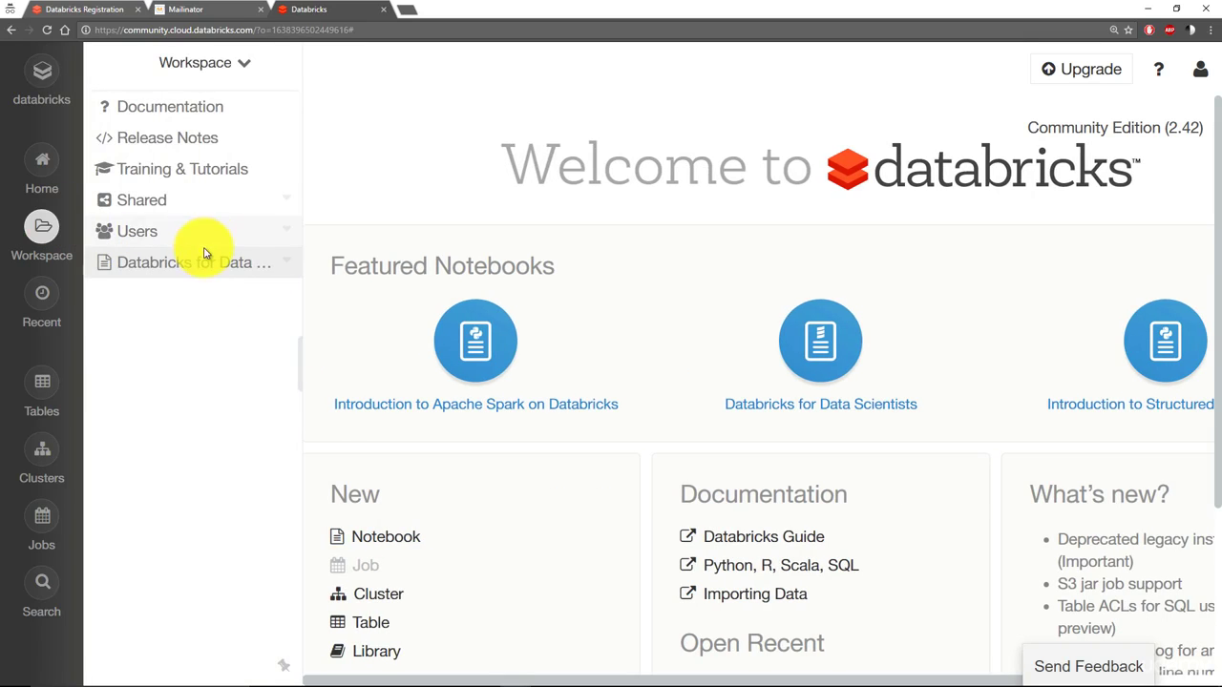
pyautogui.click(384, 536)
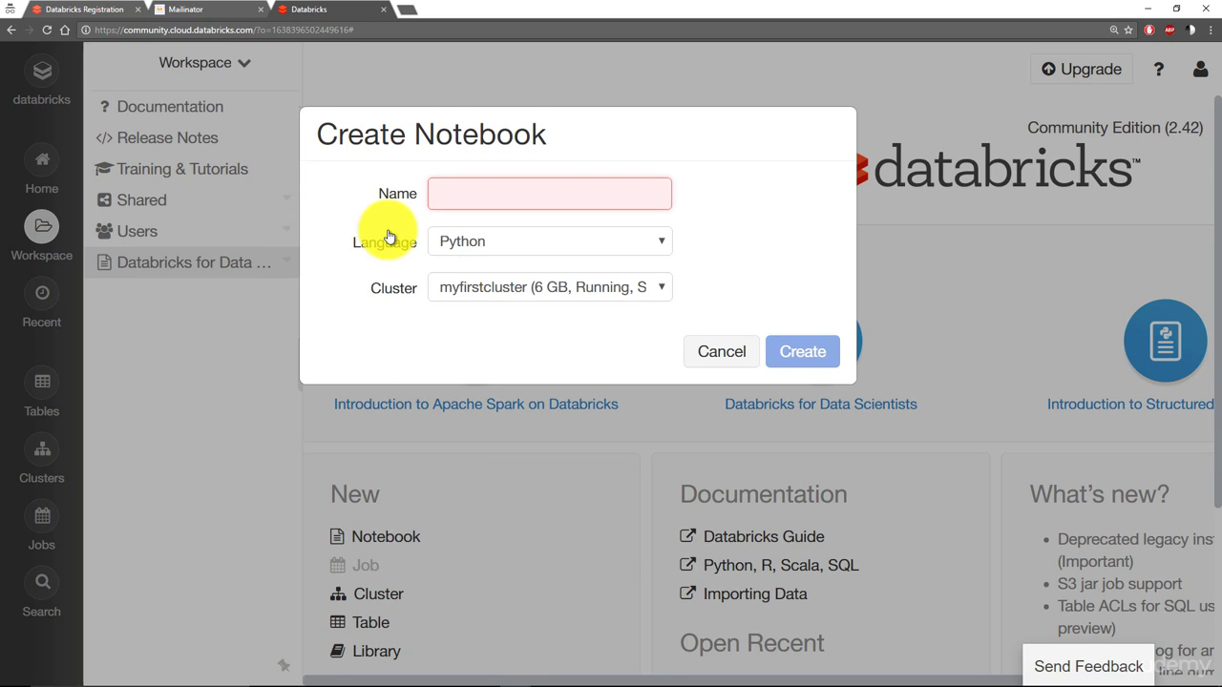
pyautogui.write('myfirstnotebook')
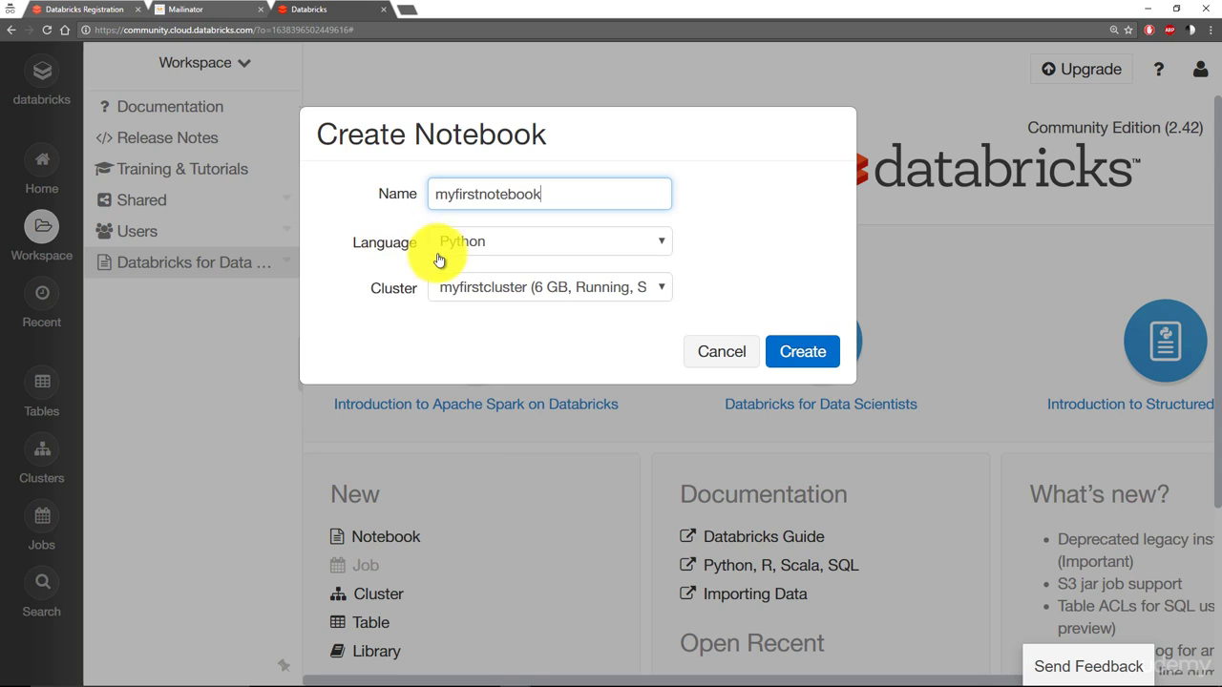
pyautogui.click(543, 252)
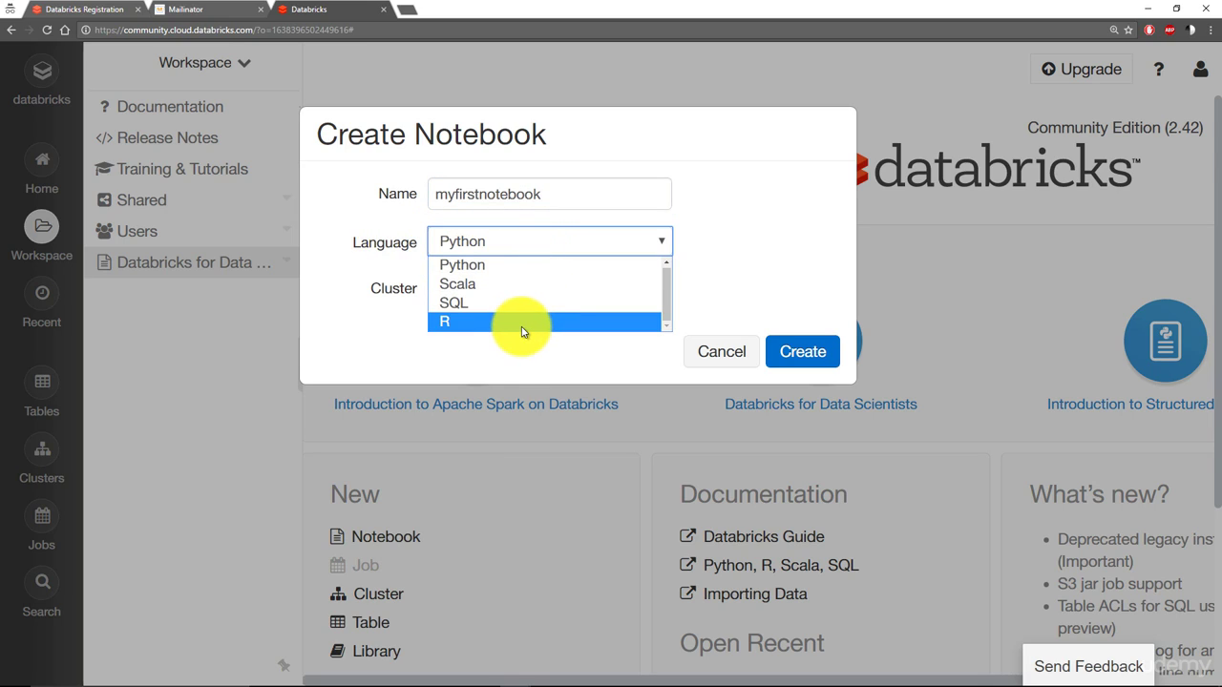
pyautogui.click(506, 266)
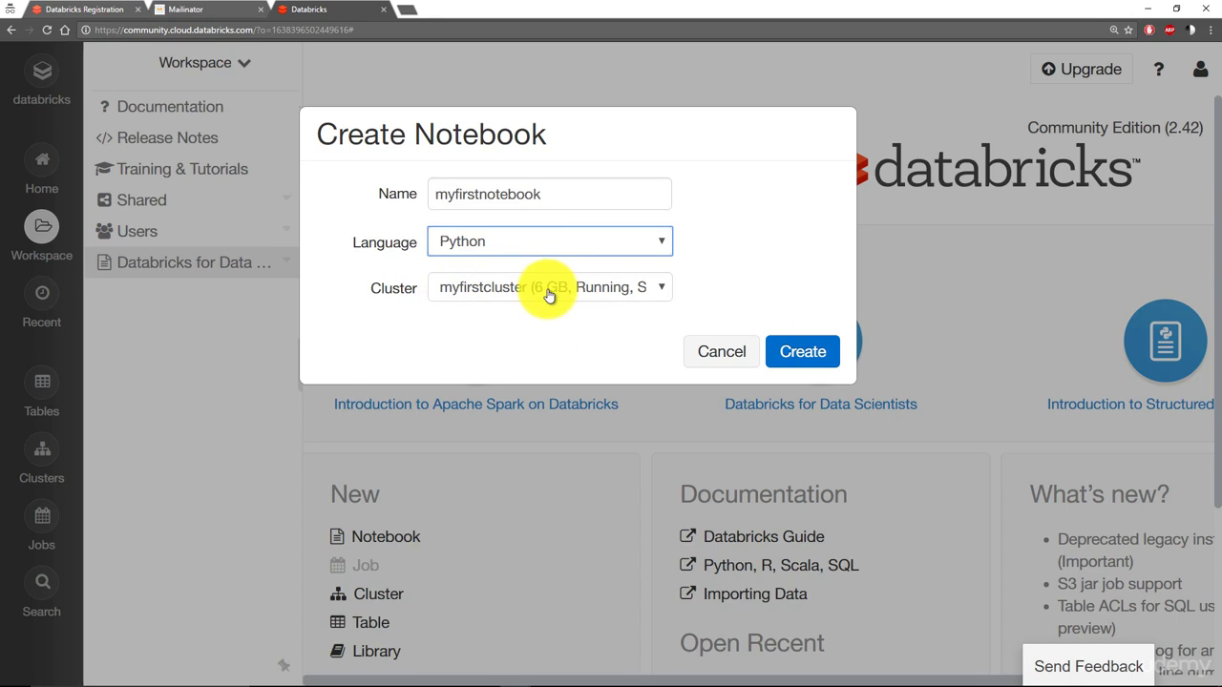
pyautogui.click(804, 355)
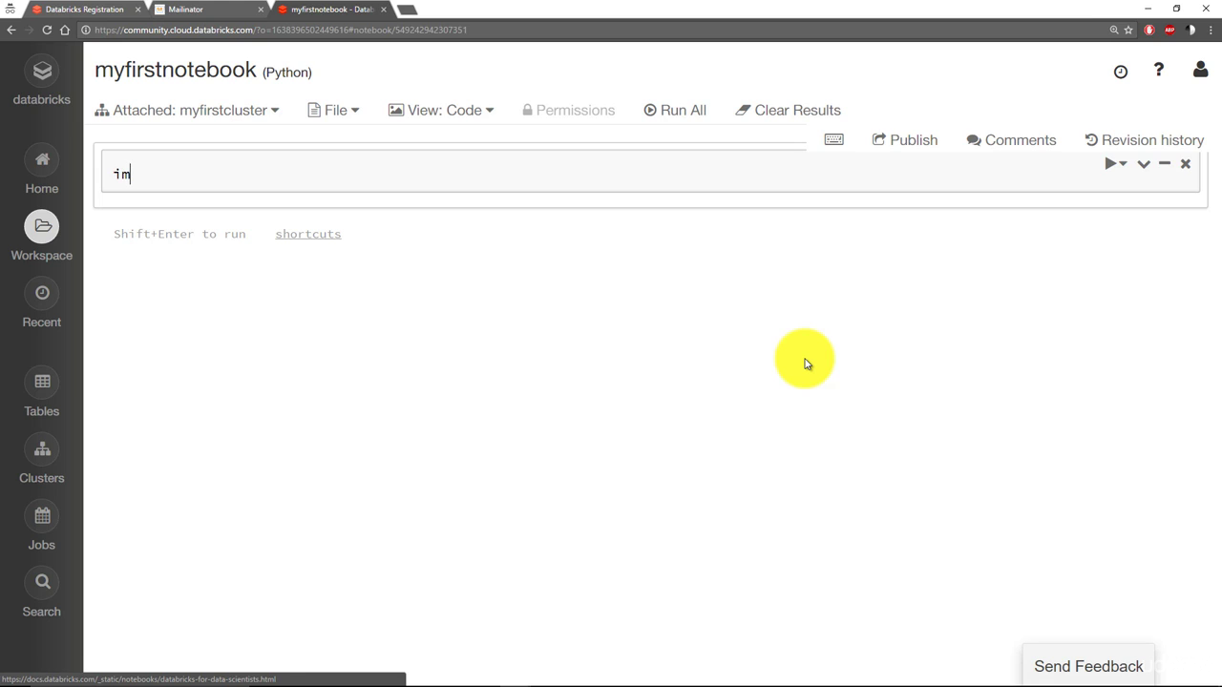
pyautogui.write('t pyspark')
pyautogui.hotkey('shift', 'Return')
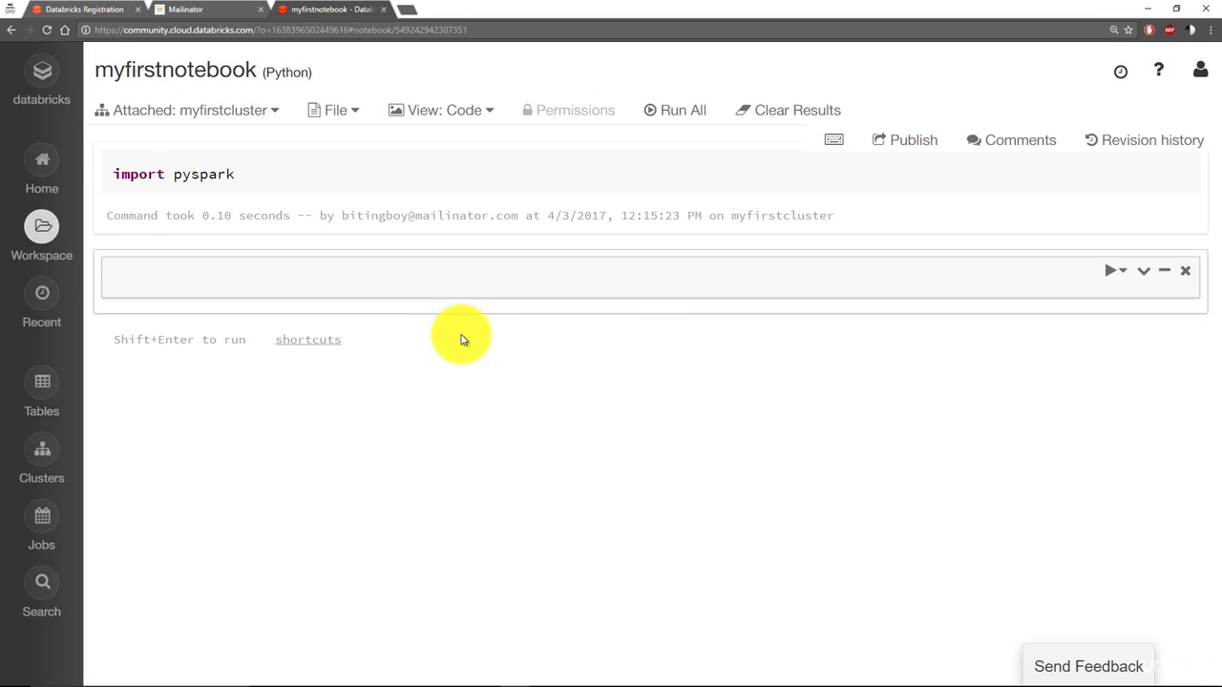
# - Open the data import page for creating a new table
pyautogui.click(60, 382)
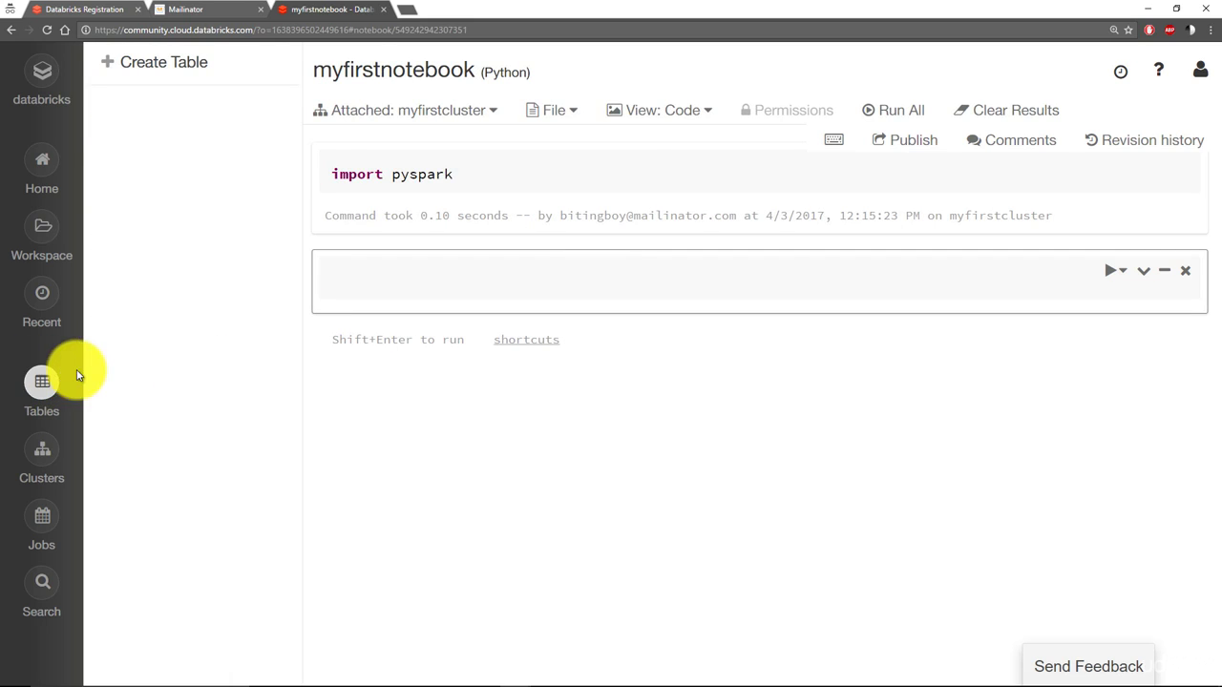
pyautogui.click(164, 65)
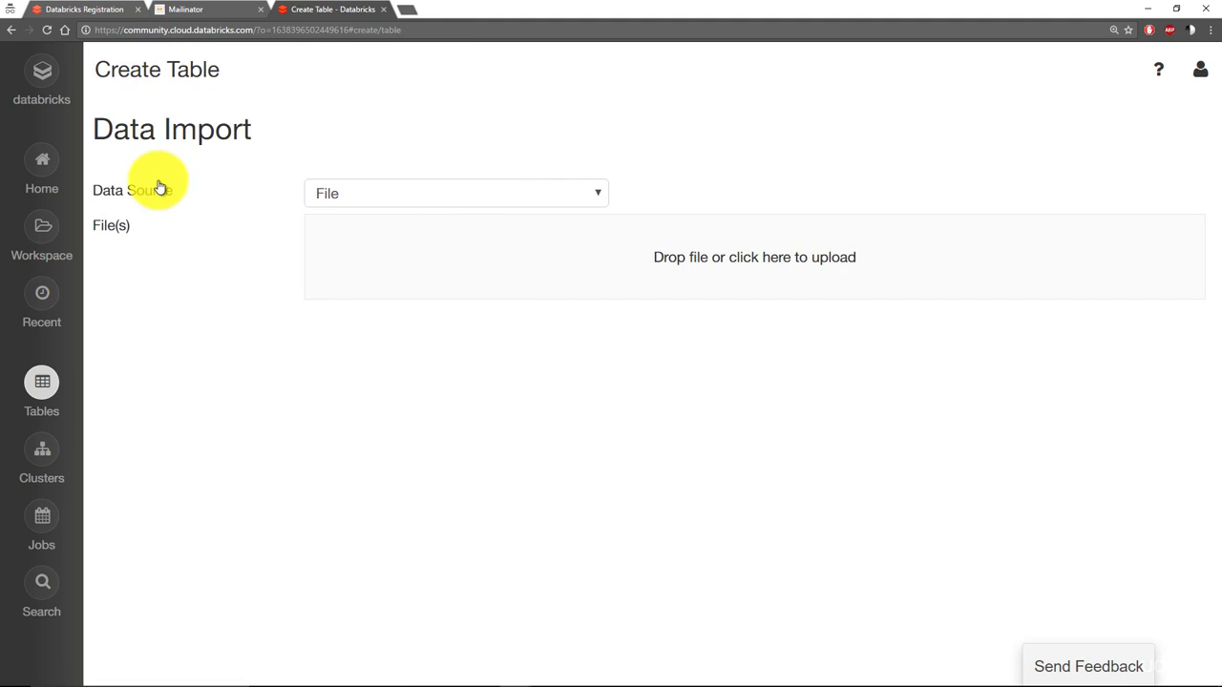
# - Review the connection fields for the JDBC and S3 data sources, ending with File as the data source
pyautogui.click(448, 194)
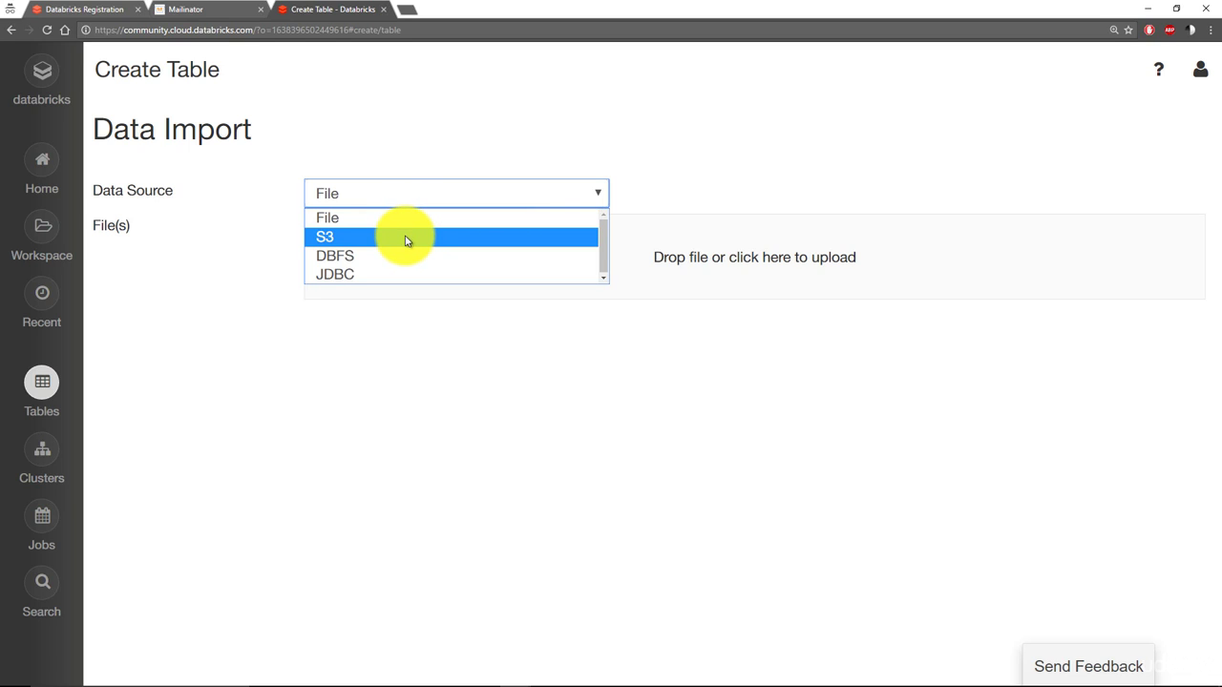
pyautogui.click(395, 275)
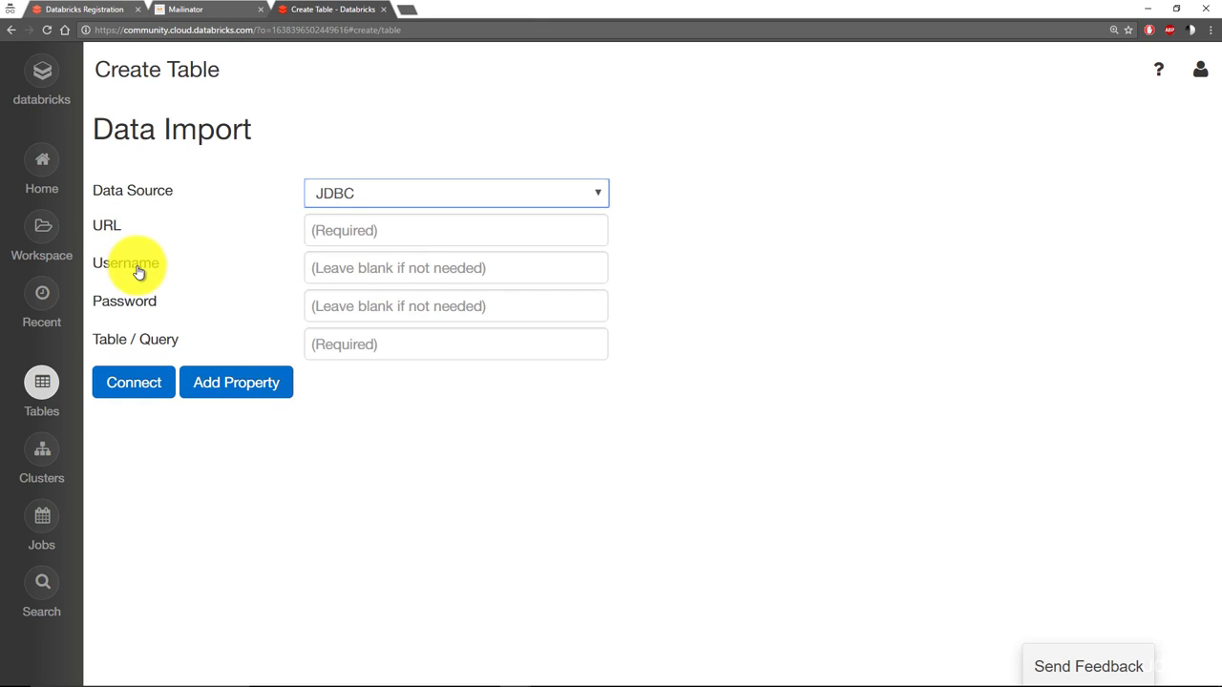
pyautogui.click(504, 191)
pyautogui.click(452, 238)
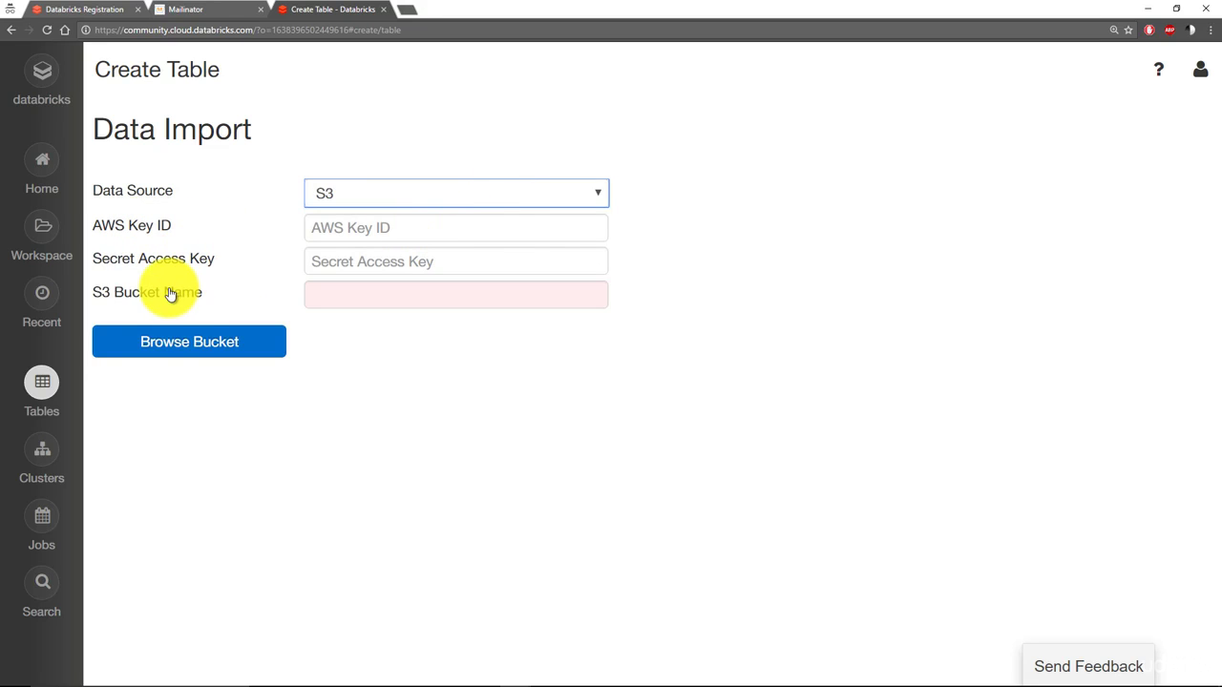
pyautogui.click(458, 199)
pyautogui.click(322, 222)
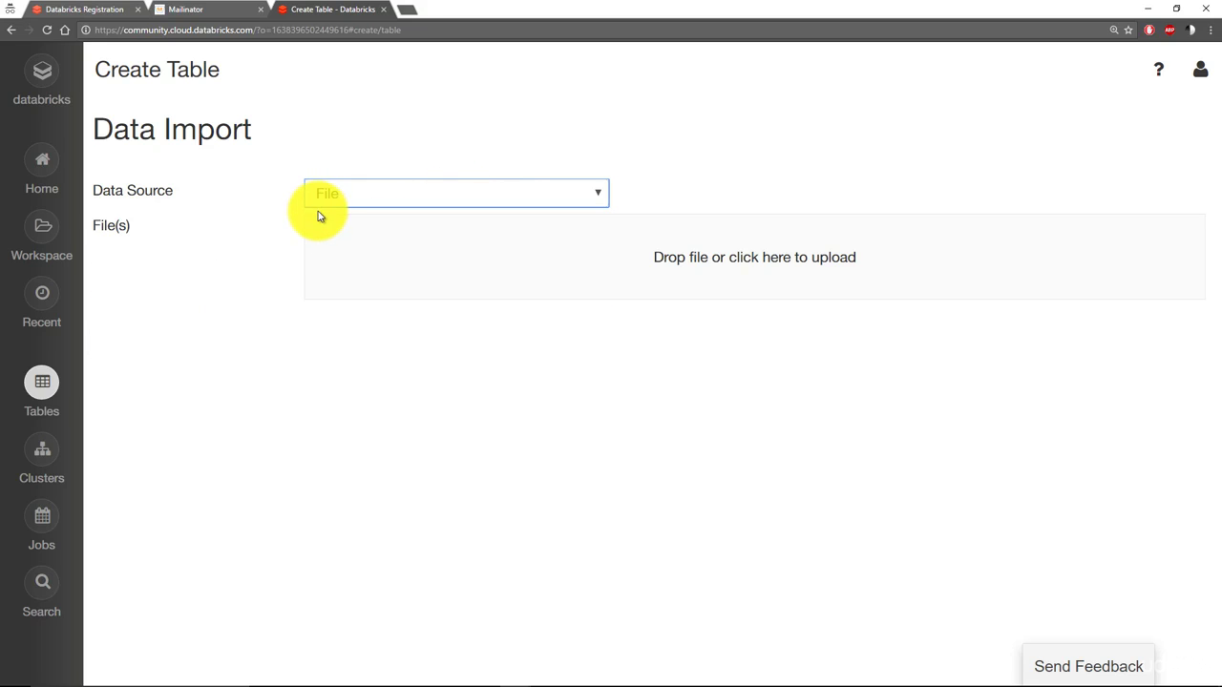
# - Upload mydata.csv from the Downloads folder as the source file for the table
pyautogui.click(698, 258)
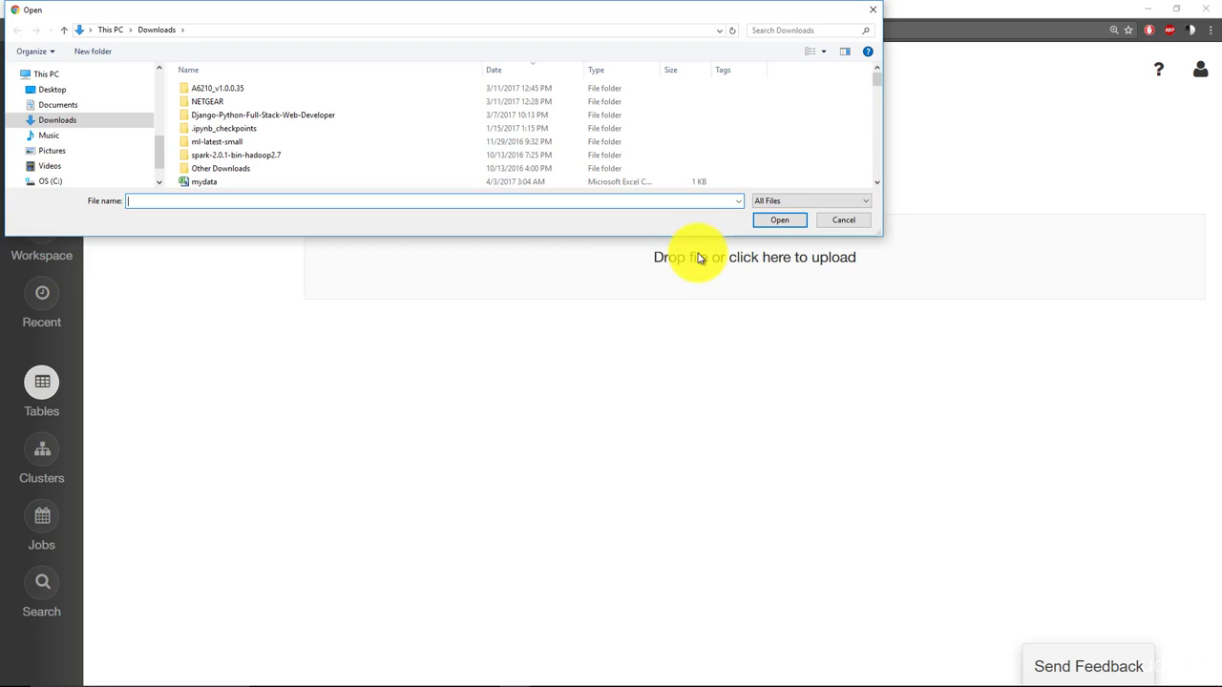
pyautogui.click(204, 184)
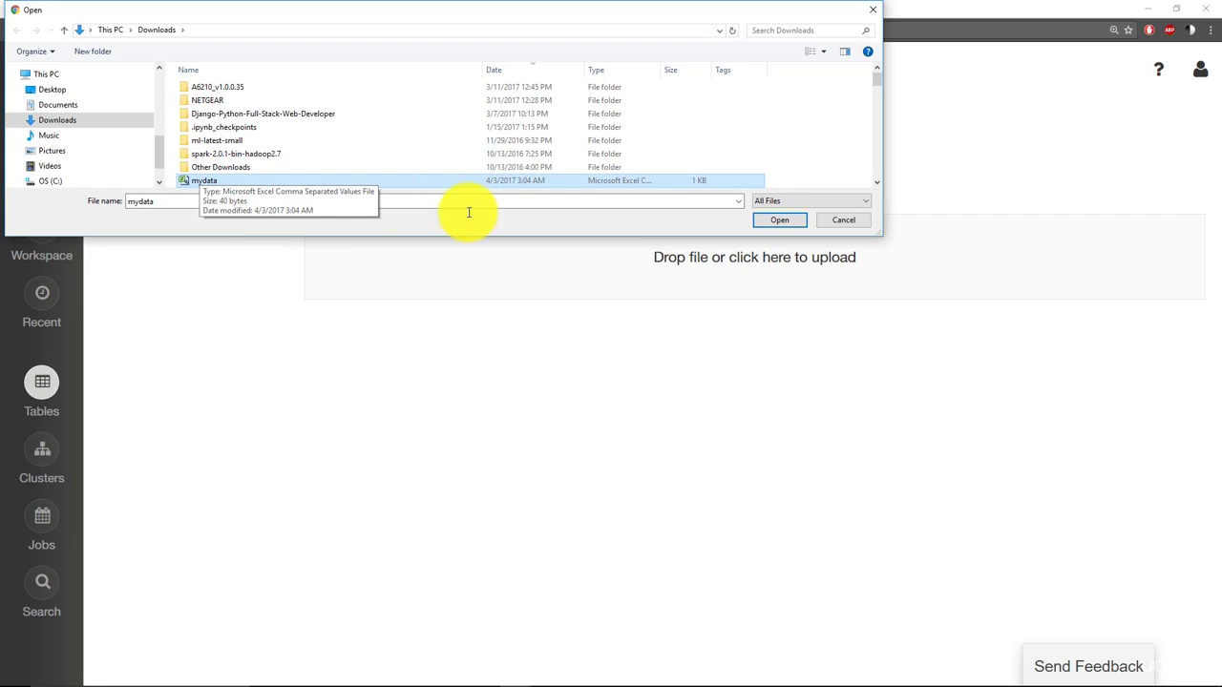
pyautogui.click(761, 224)
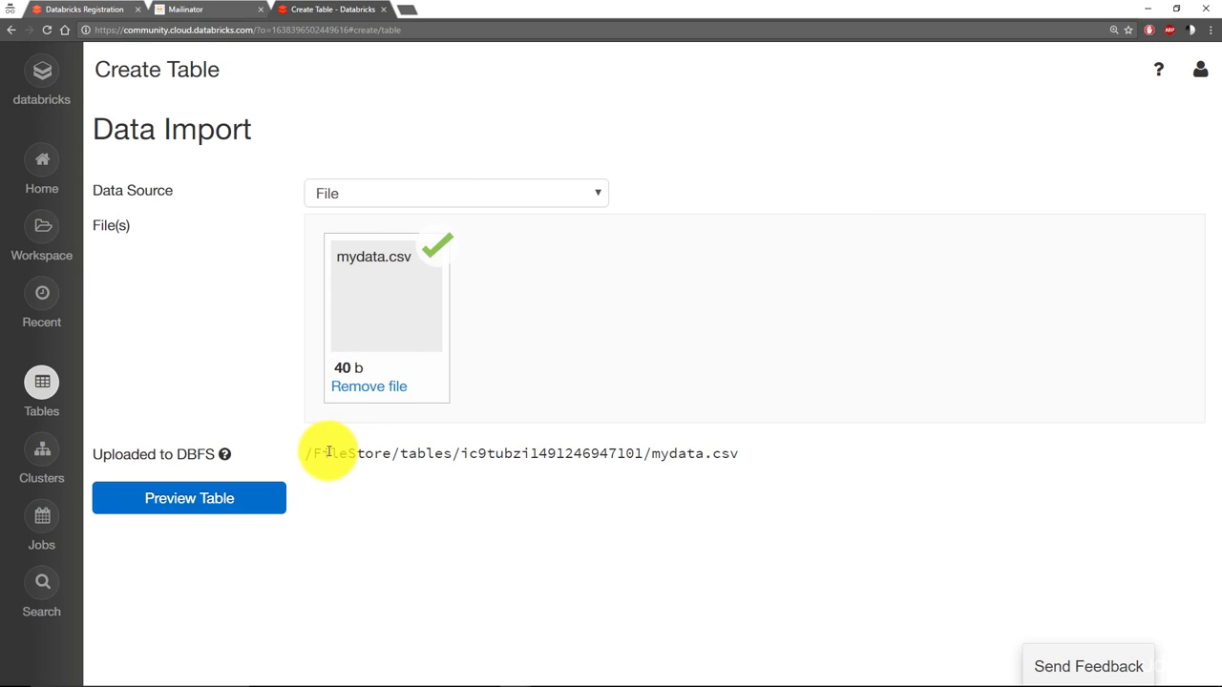
pyautogui.moveTo(226, 456)
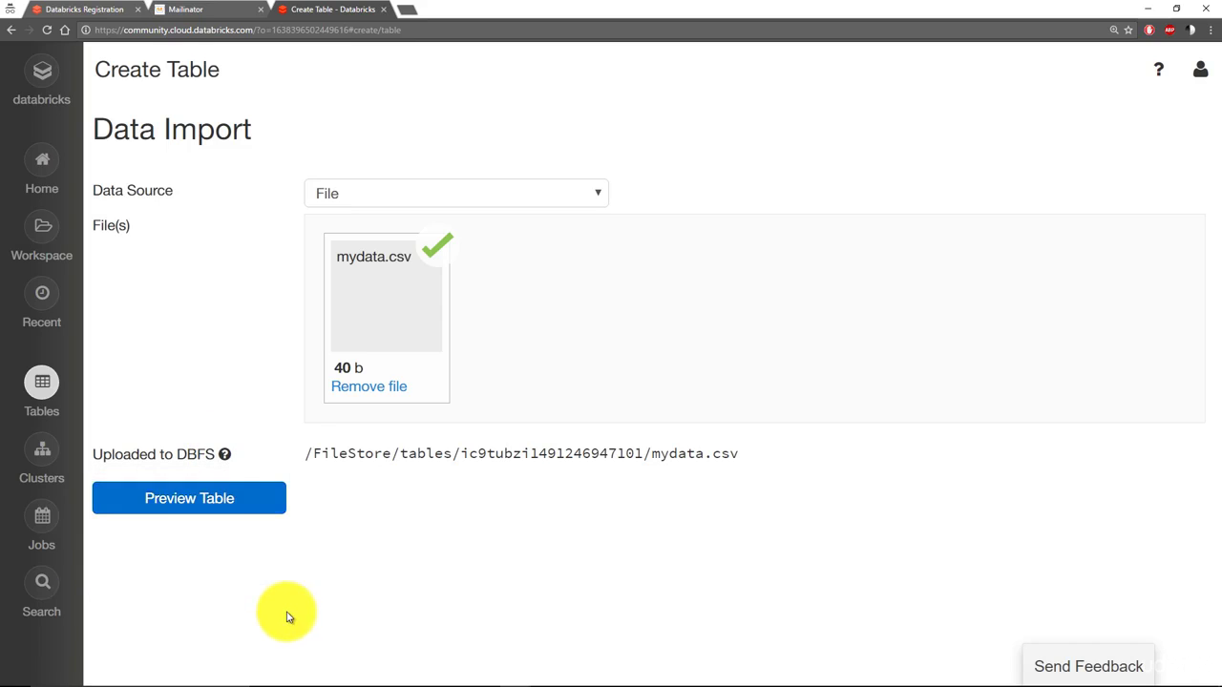
# - Load the preview of the uploaded CSV file and name the table mytable
pyautogui.click(218, 512)
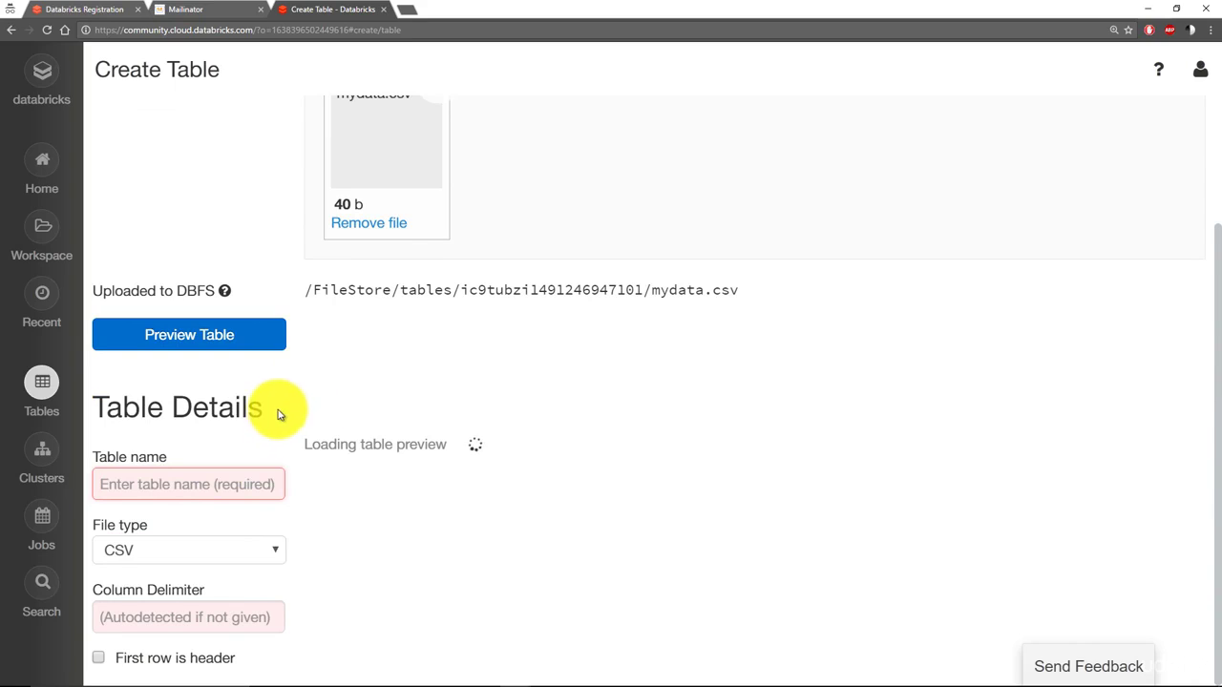
pyautogui.write('mytable')
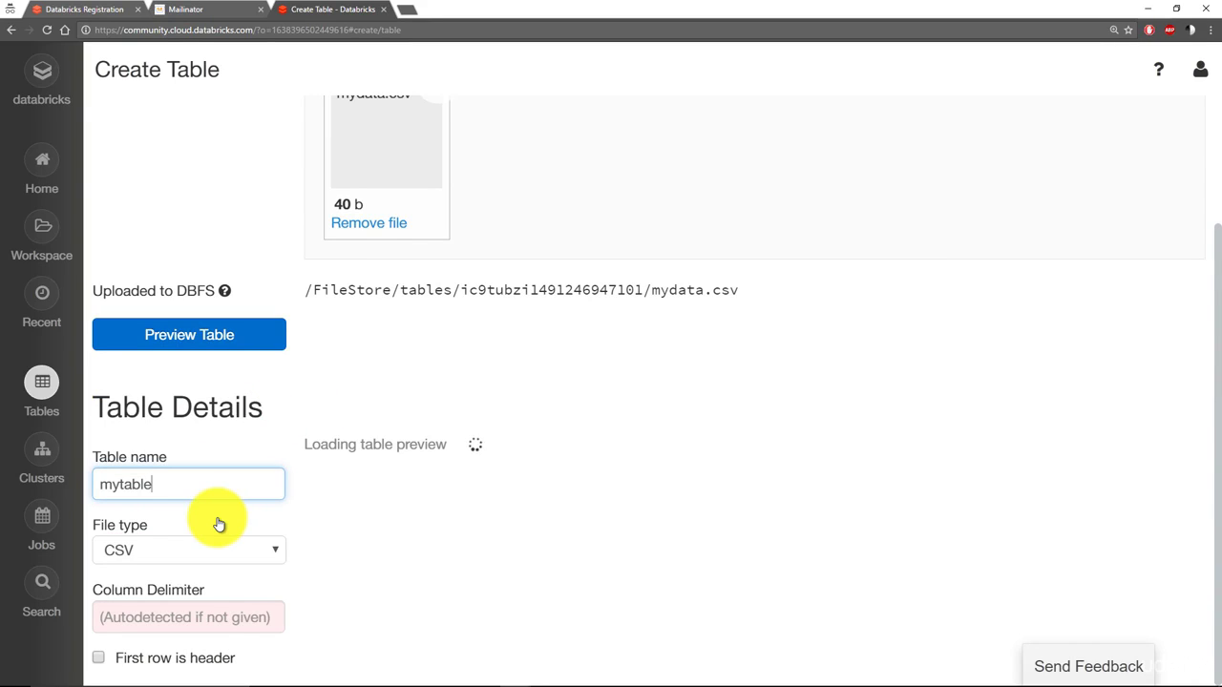
pyautogui.click(219, 515)
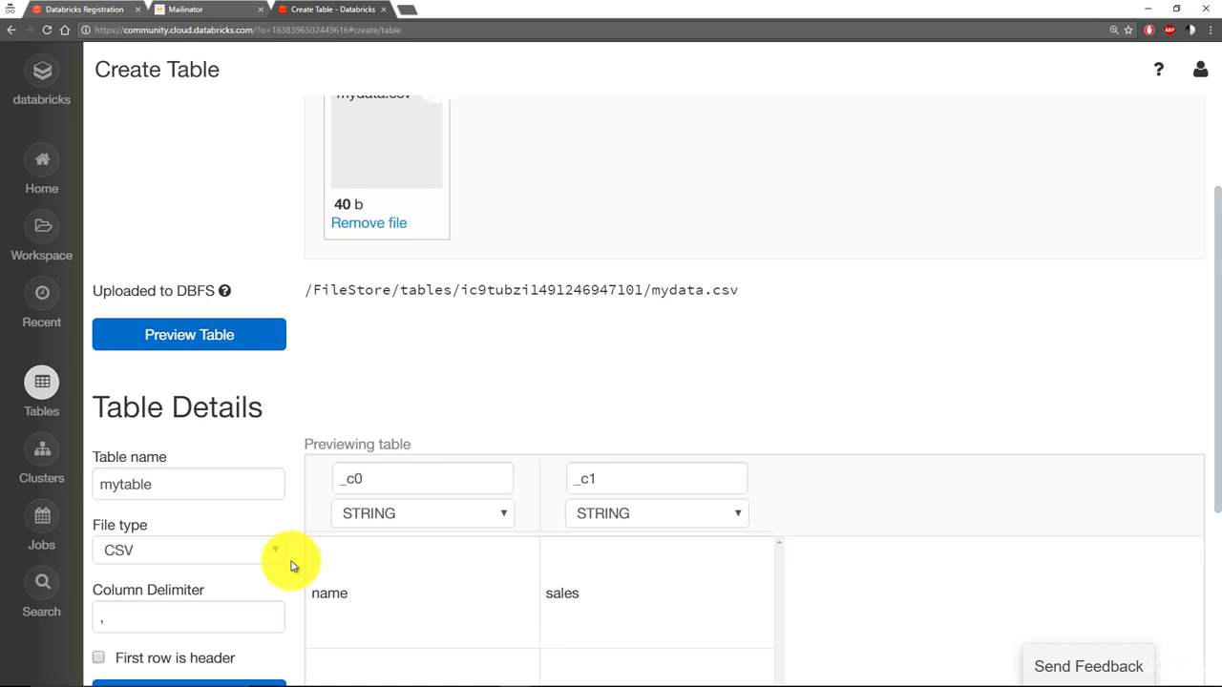
# - Check the name and sales labels in the previewed data and treat the first row as the header
pyautogui.scroll(-1, 292, 559)
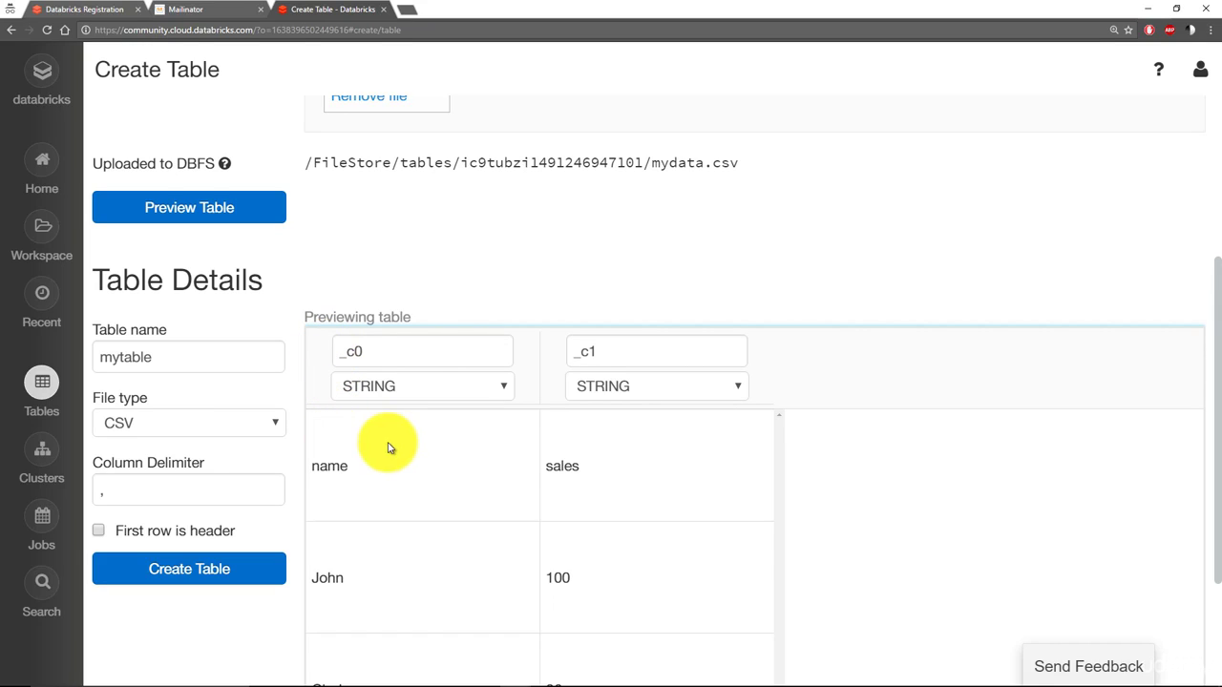
pyautogui.scroll(-2, 518, 457)
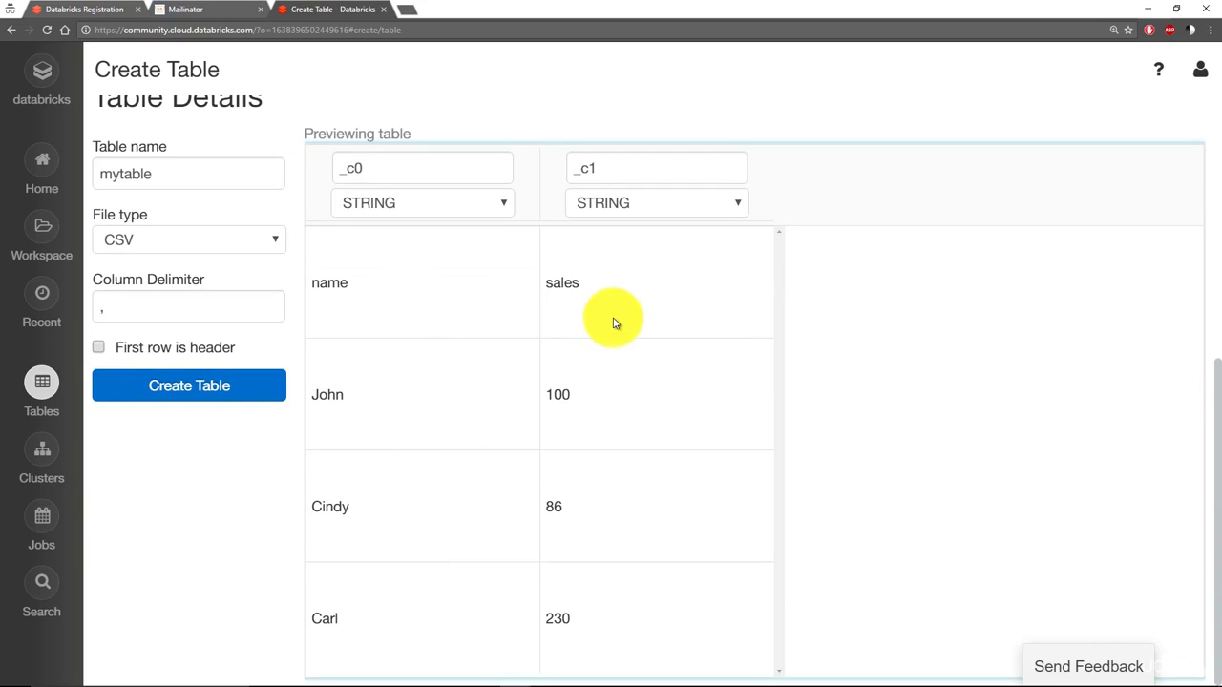
pyautogui.moveTo(352, 283); pyautogui.dragTo(311, 283)
pyautogui.moveTo(583, 282); pyautogui.dragTo(547, 281)
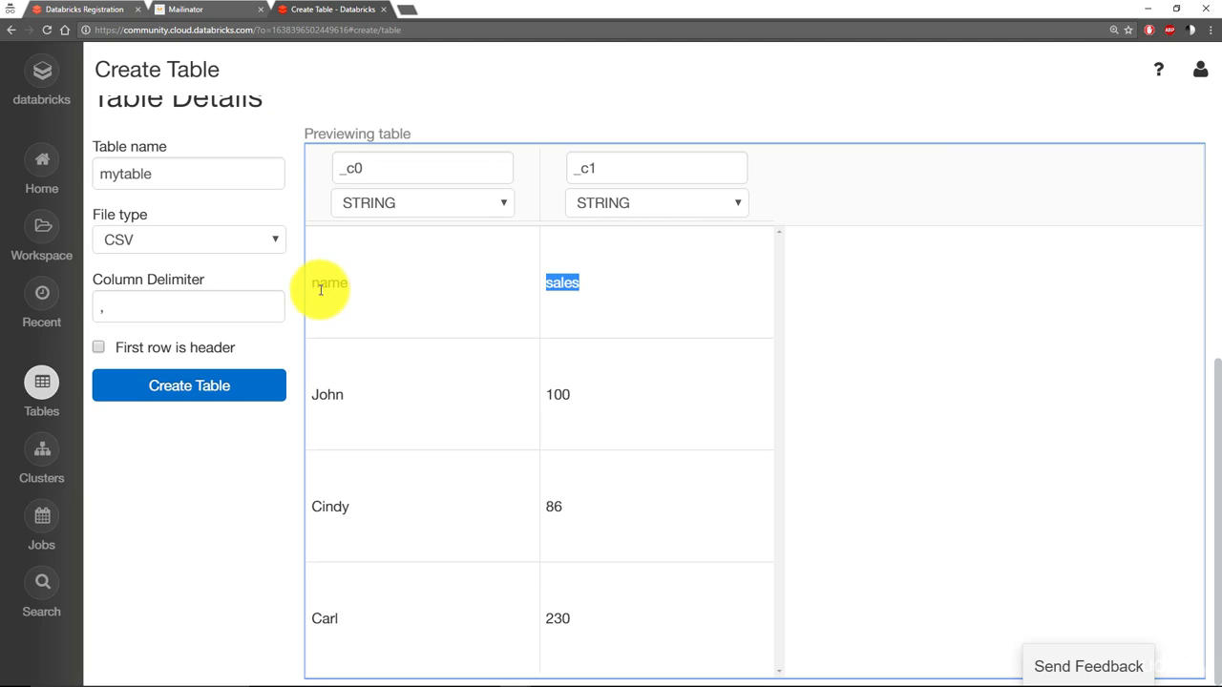
pyautogui.click(99, 349)
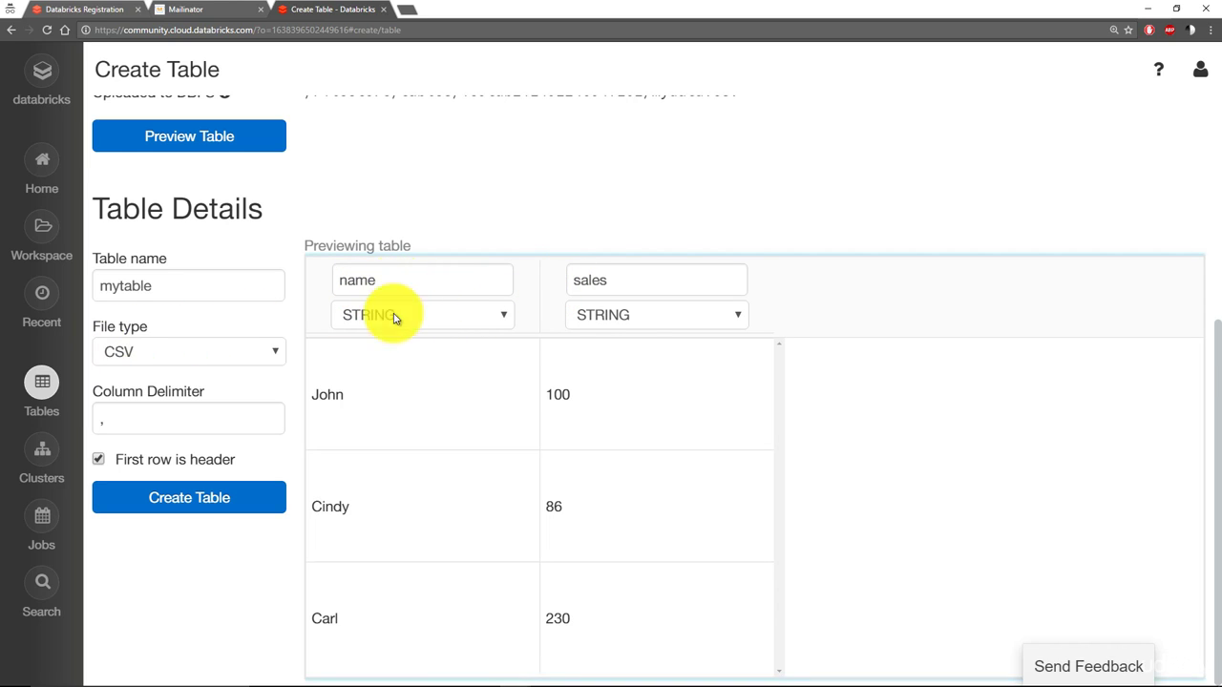
# - Set the sales column's data type to INT and create the table
pyautogui.click(739, 317)
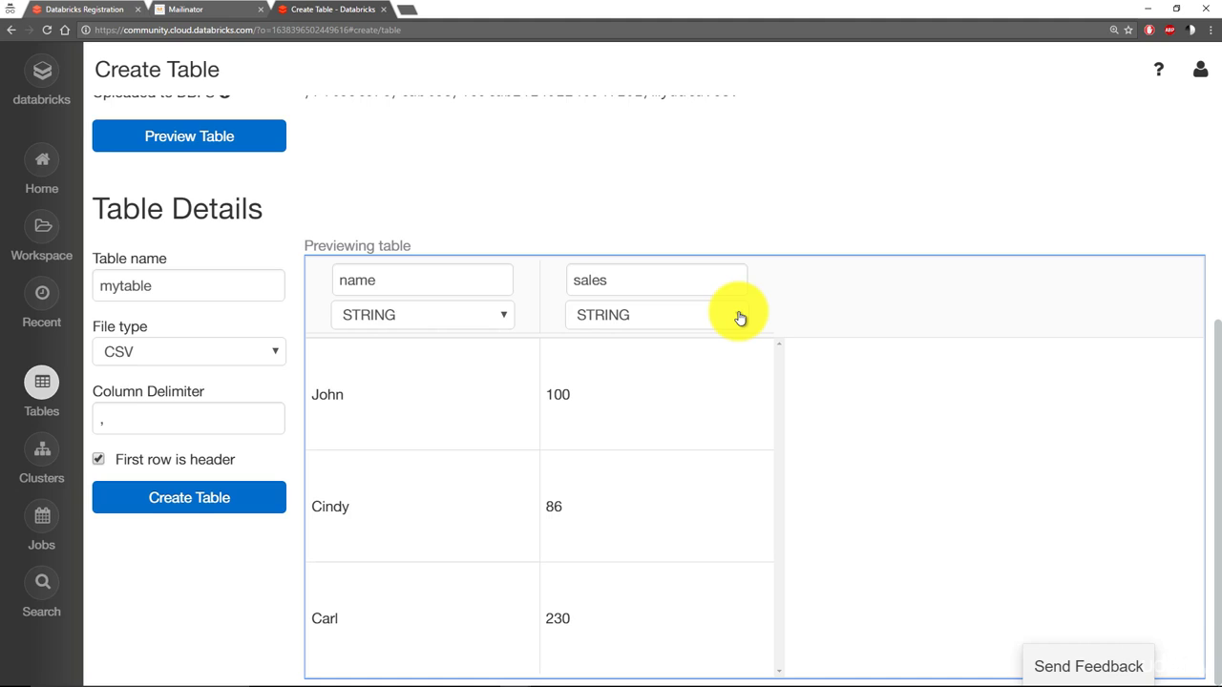
pyautogui.click(740, 317)
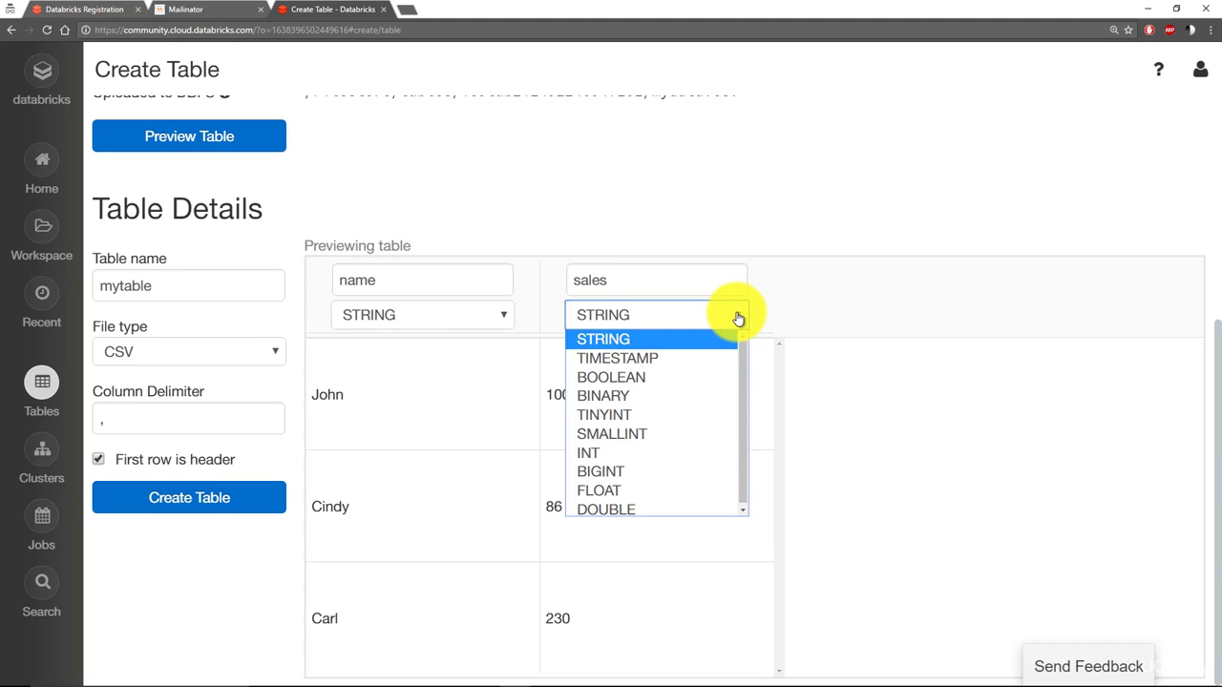
pyautogui.click(629, 453)
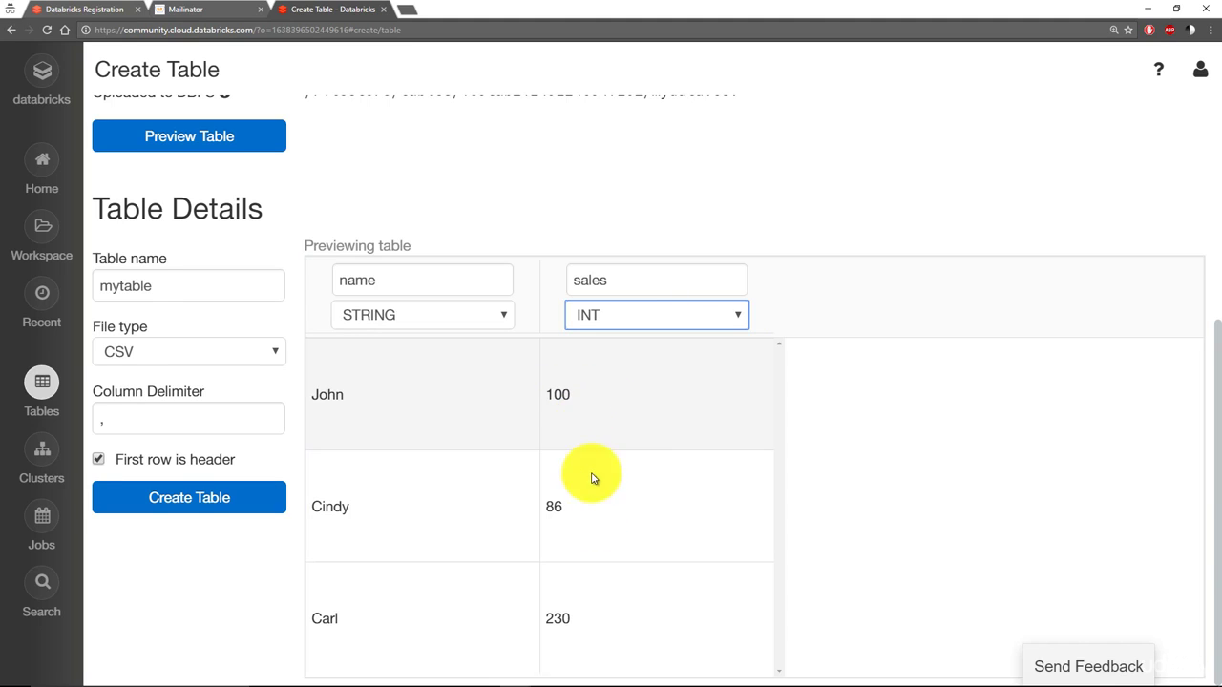
pyautogui.click(773, 323)
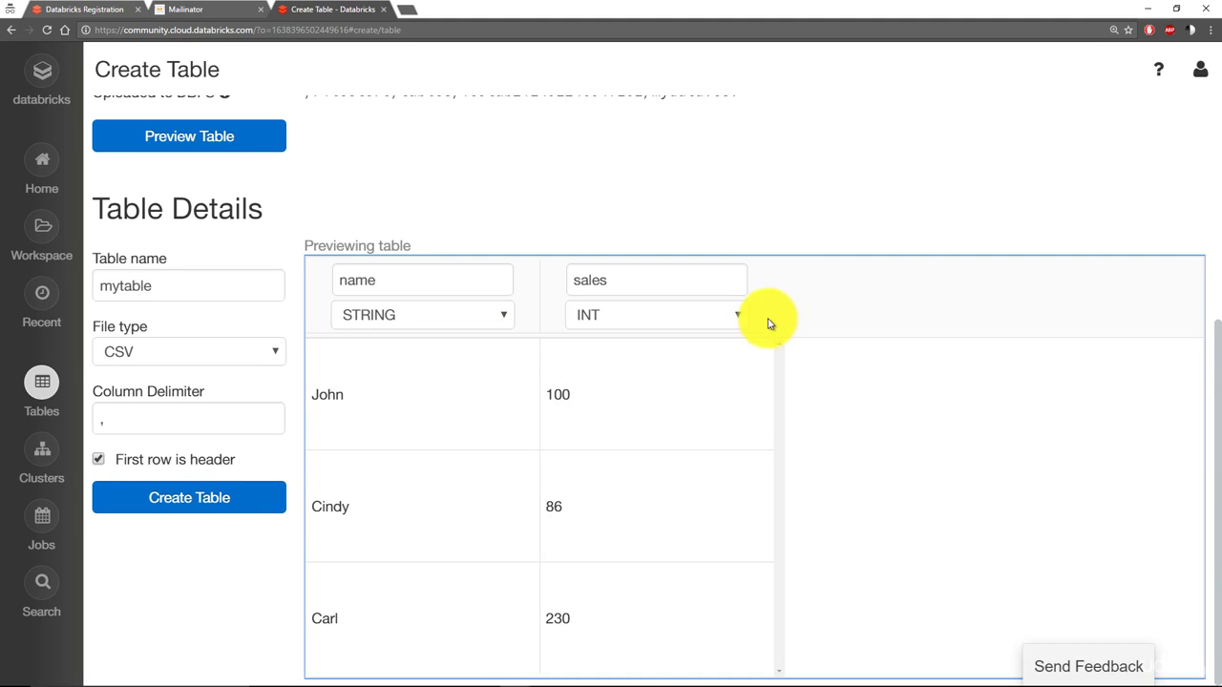
pyautogui.click(211, 506)
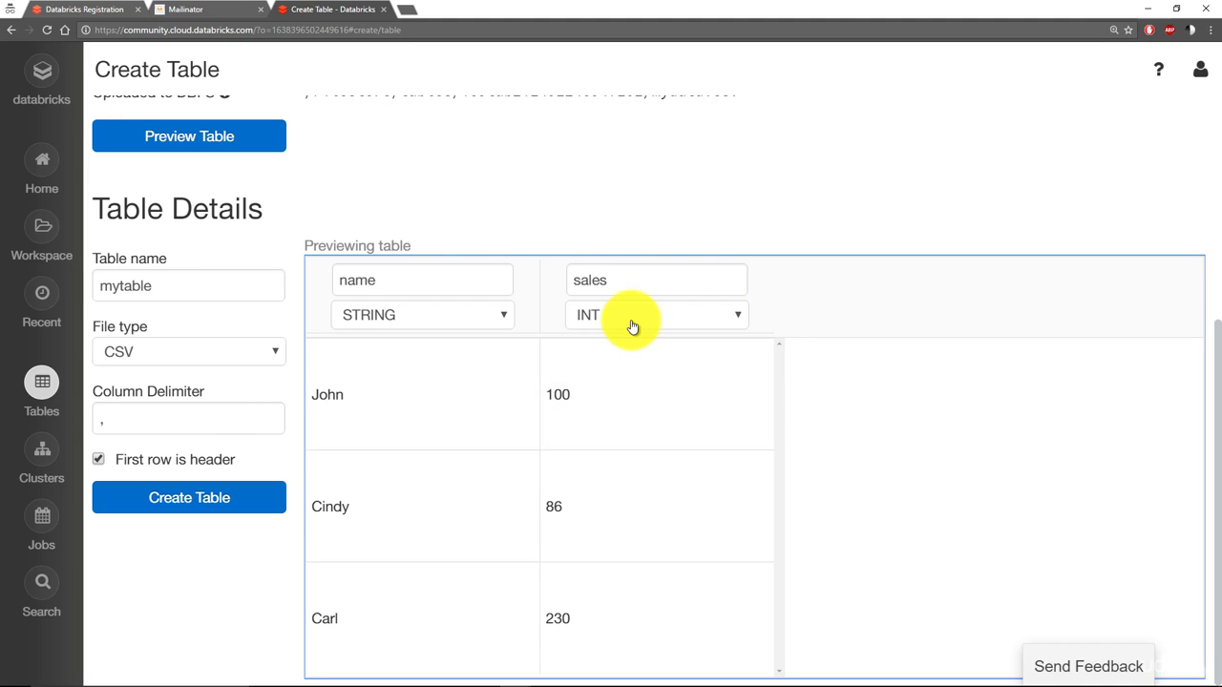
pyautogui.click(194, 498)
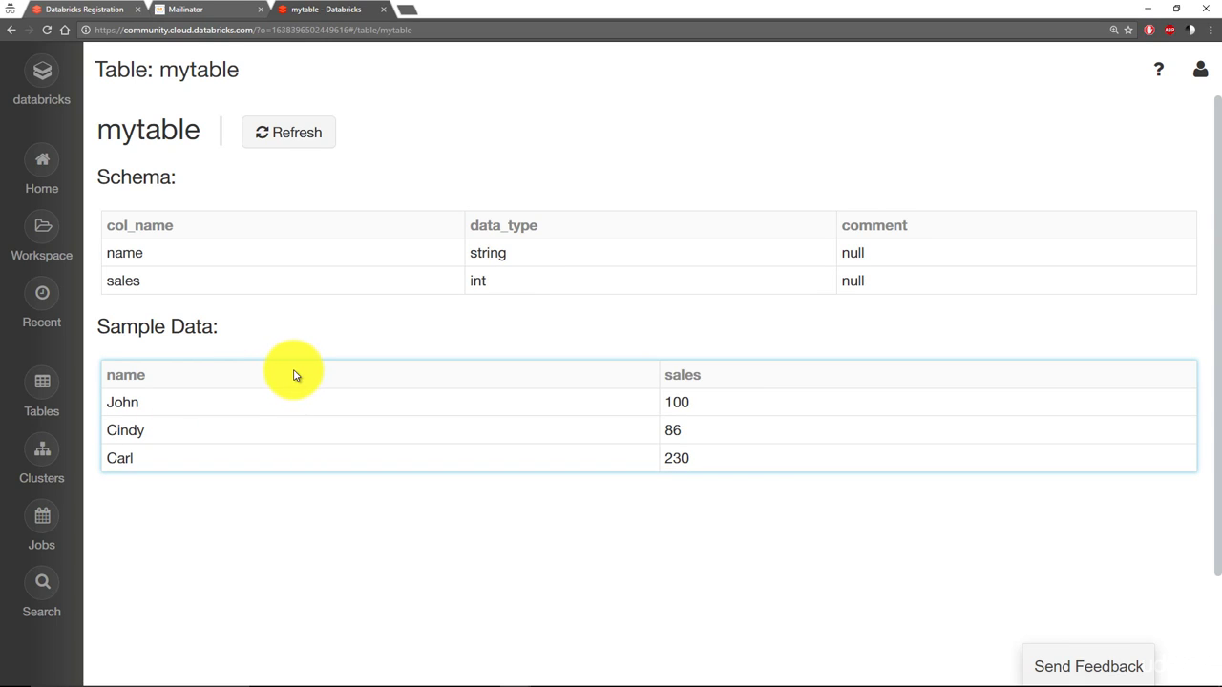
# - Open myfirstnotebook from the workspace and write df = sqlContext.sql("SELECT * FROM ") in its empty cell
pyautogui.click(56, 235)
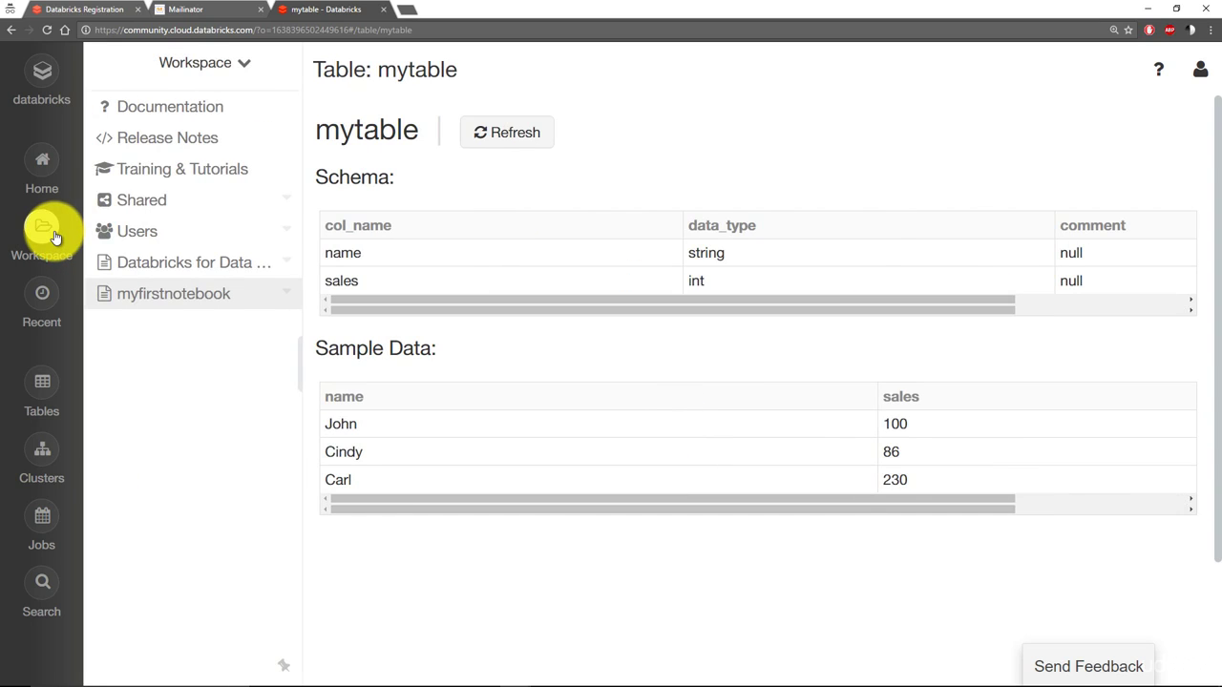
pyautogui.click(160, 294)
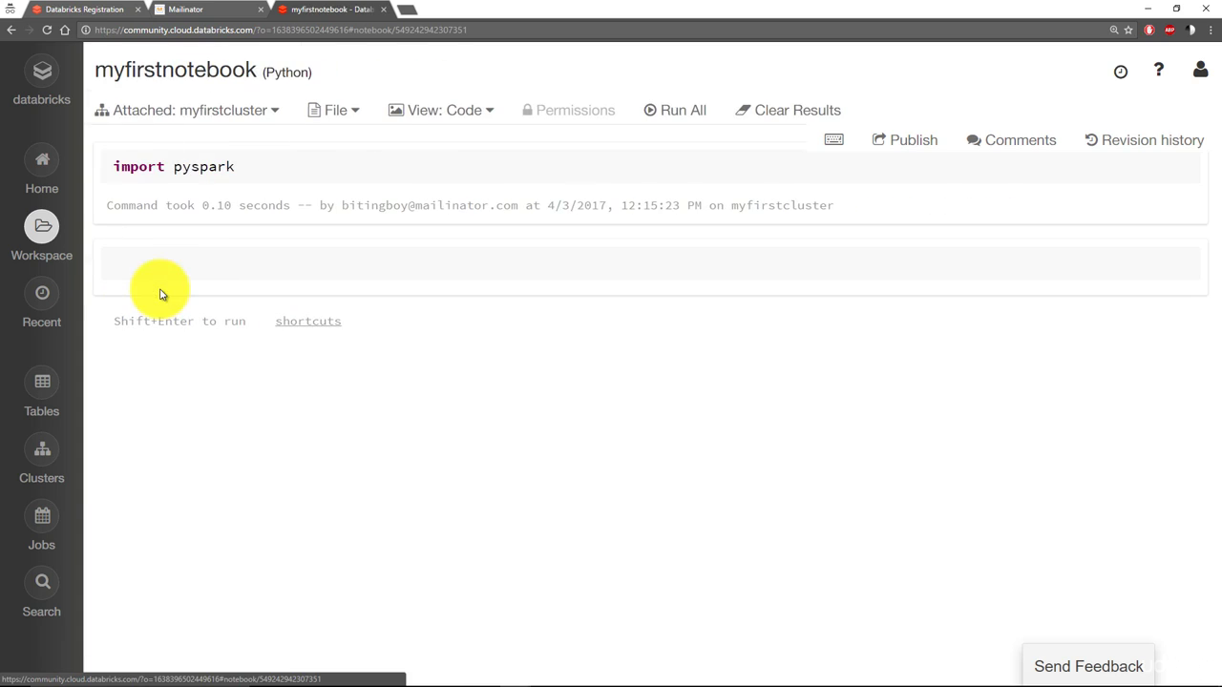
pyautogui.click(226, 277)
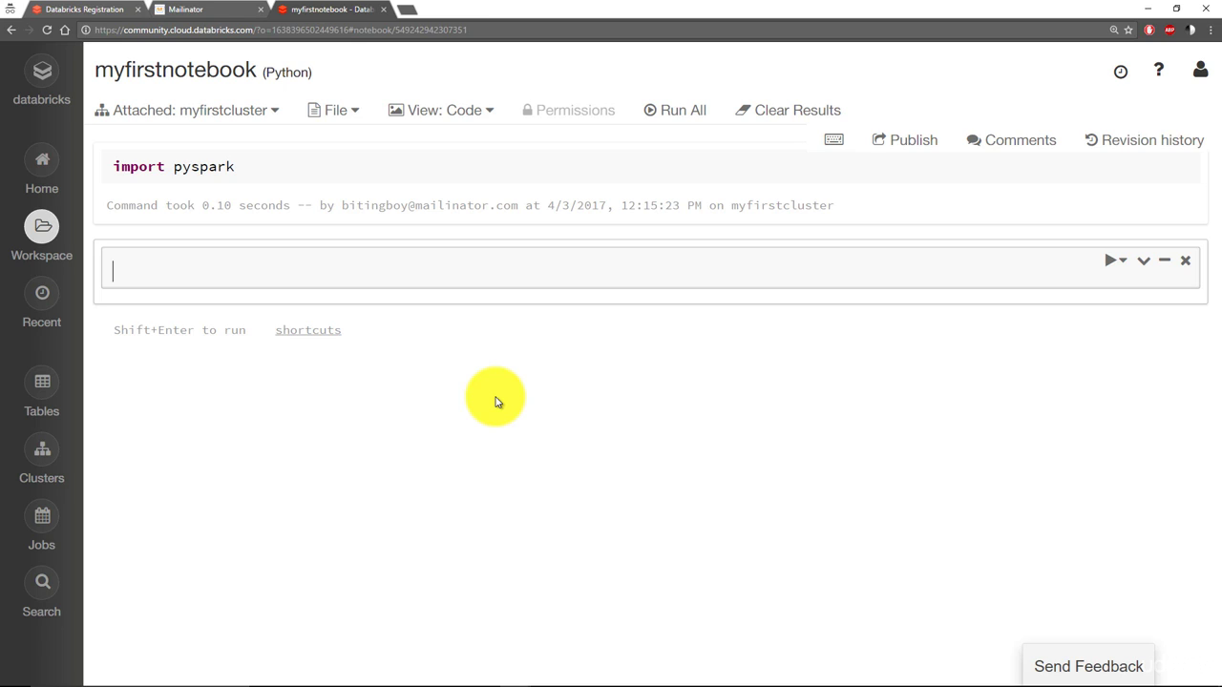
pyautogui.write('df = sqlContext.sql')
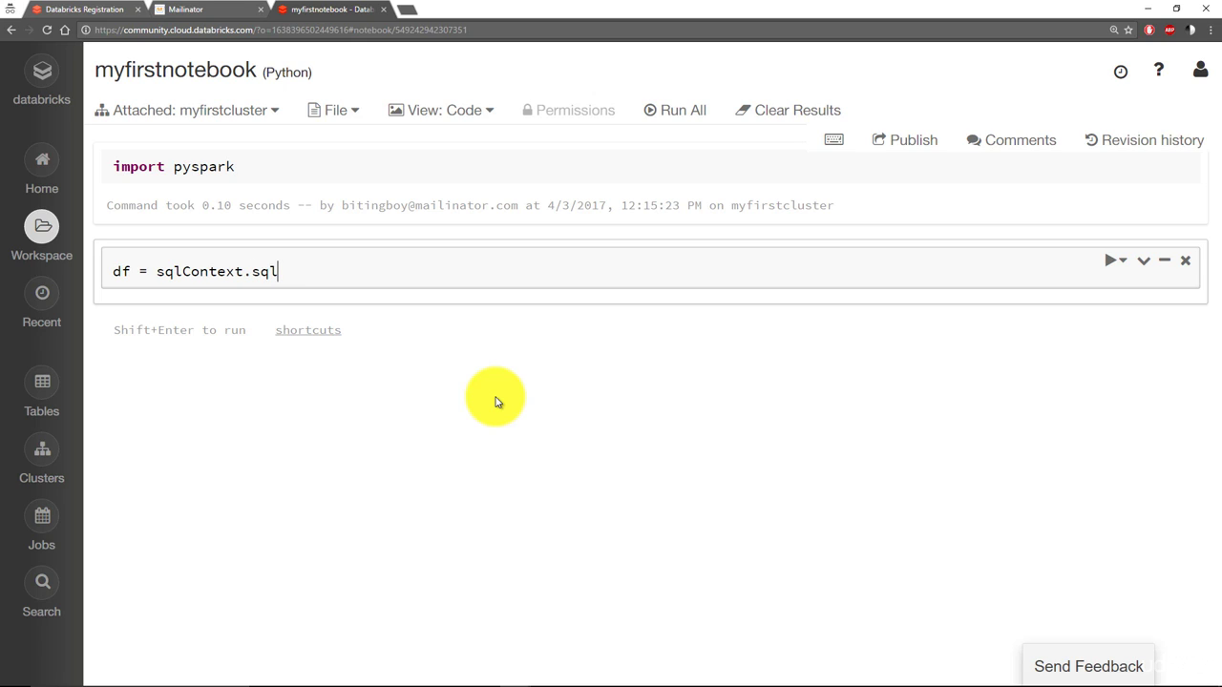
pyautogui.write('("SELECT * FROM')
# - Look up the table's name among the available tables, complete the query with mytable after FROM, and run the cell
pyautogui.click(38, 383)
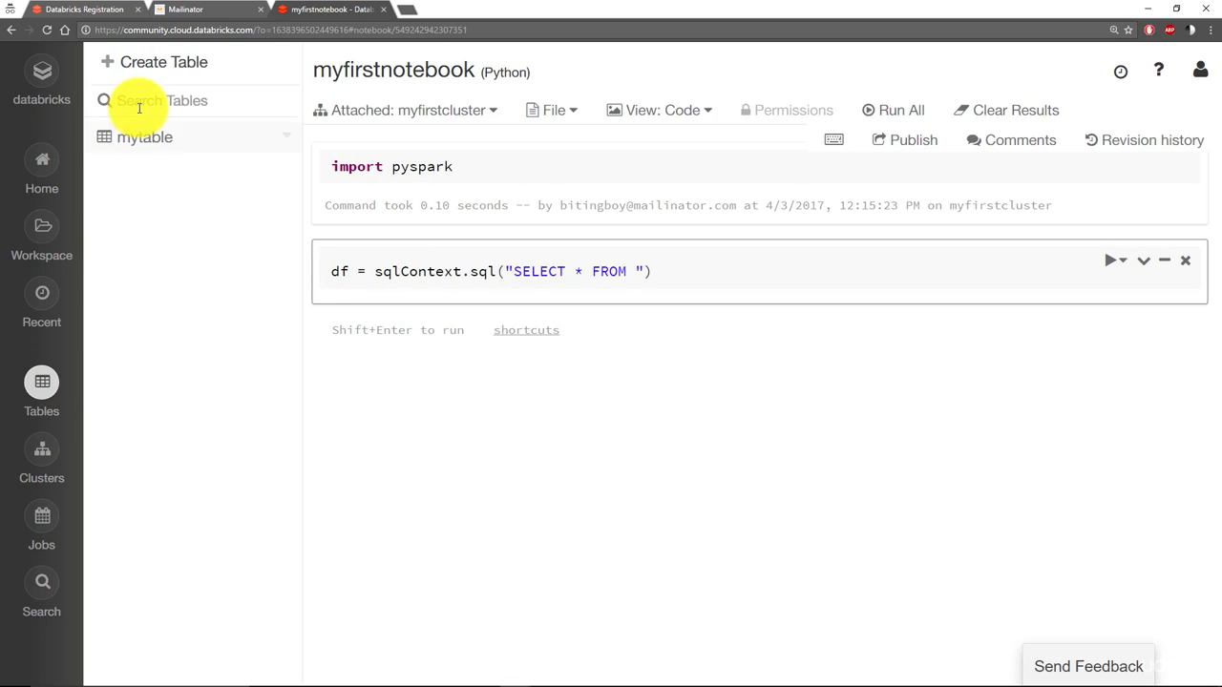
pyautogui.click(638, 271)
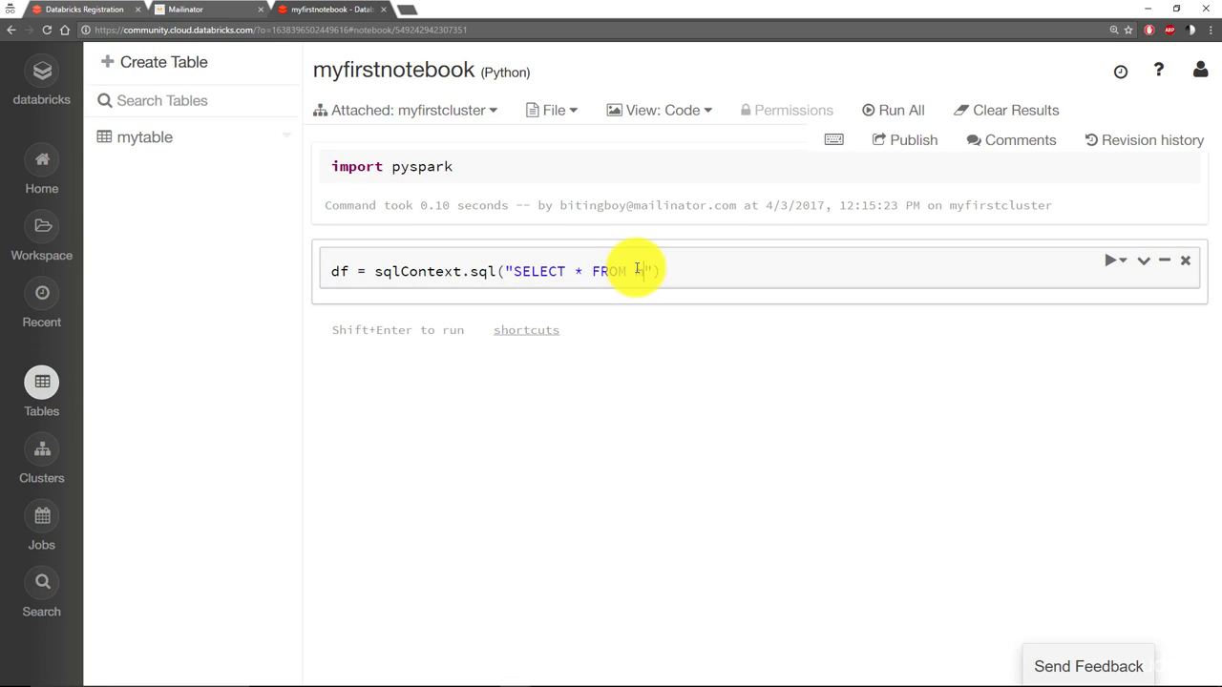
pyautogui.write('mytable')
pyautogui.click(758, 273)
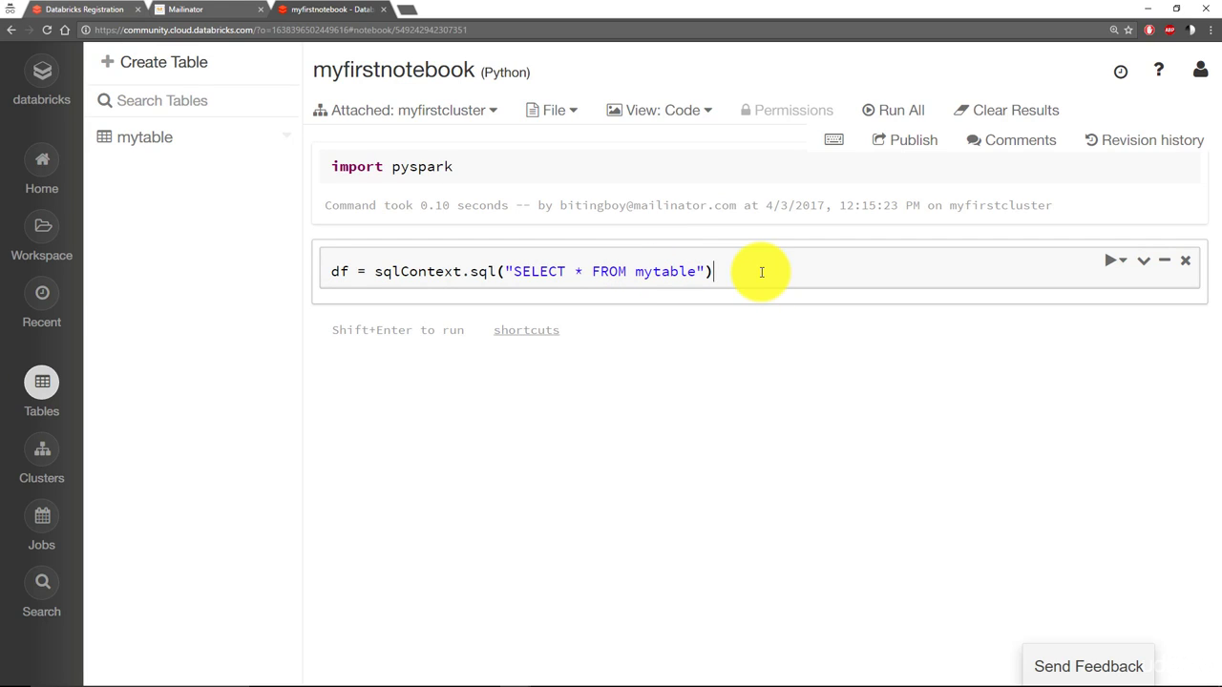
pyautogui.hotkey('shift', 'Return')
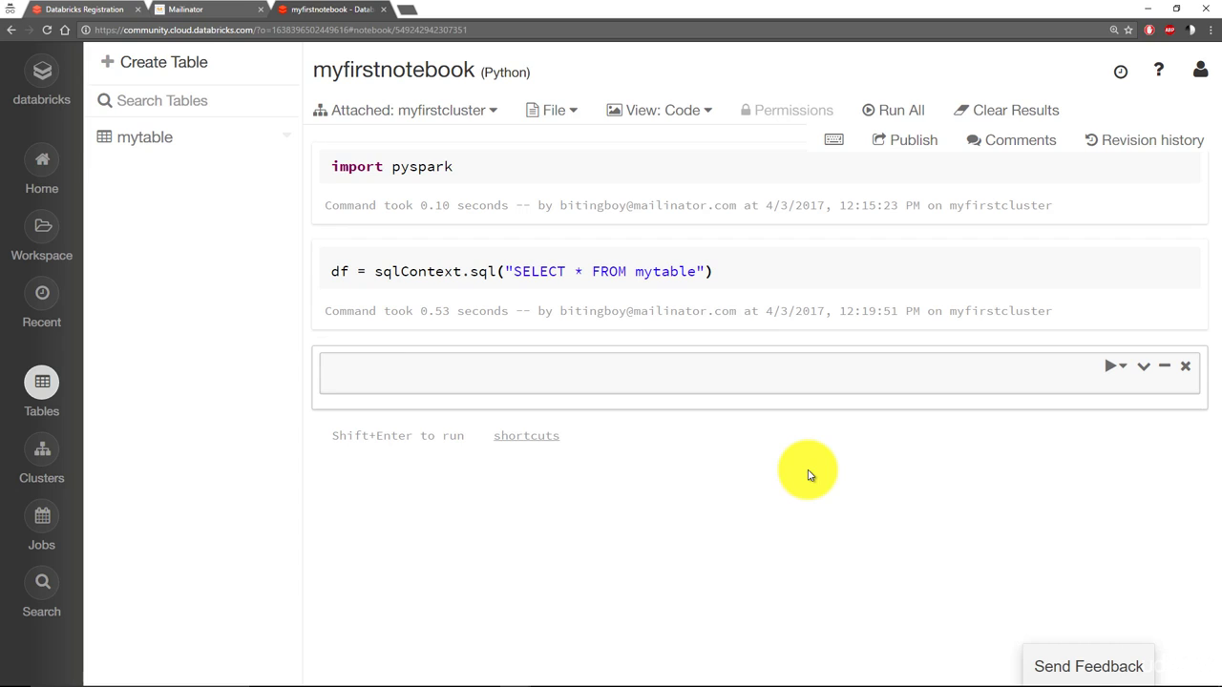
# - Enter df in the empty cell below the query and run it
pyautogui.moveTo(339, 271); pyautogui.dragTo(749, 286)
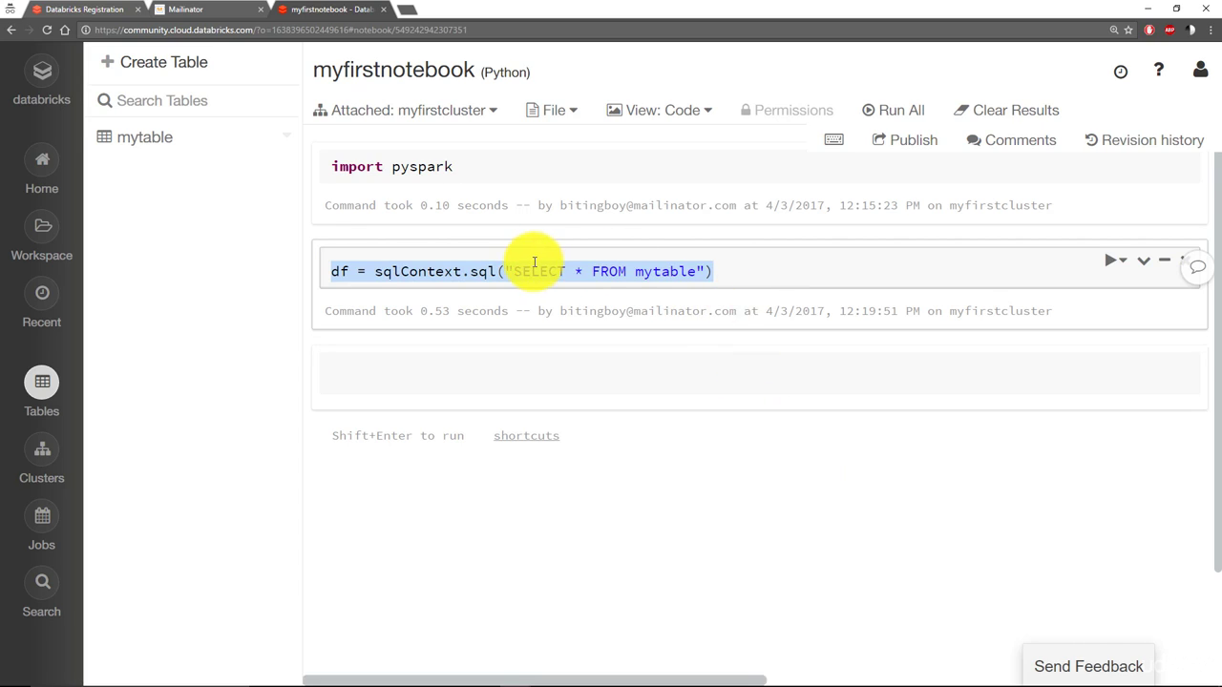
pyautogui.click(828, 376)
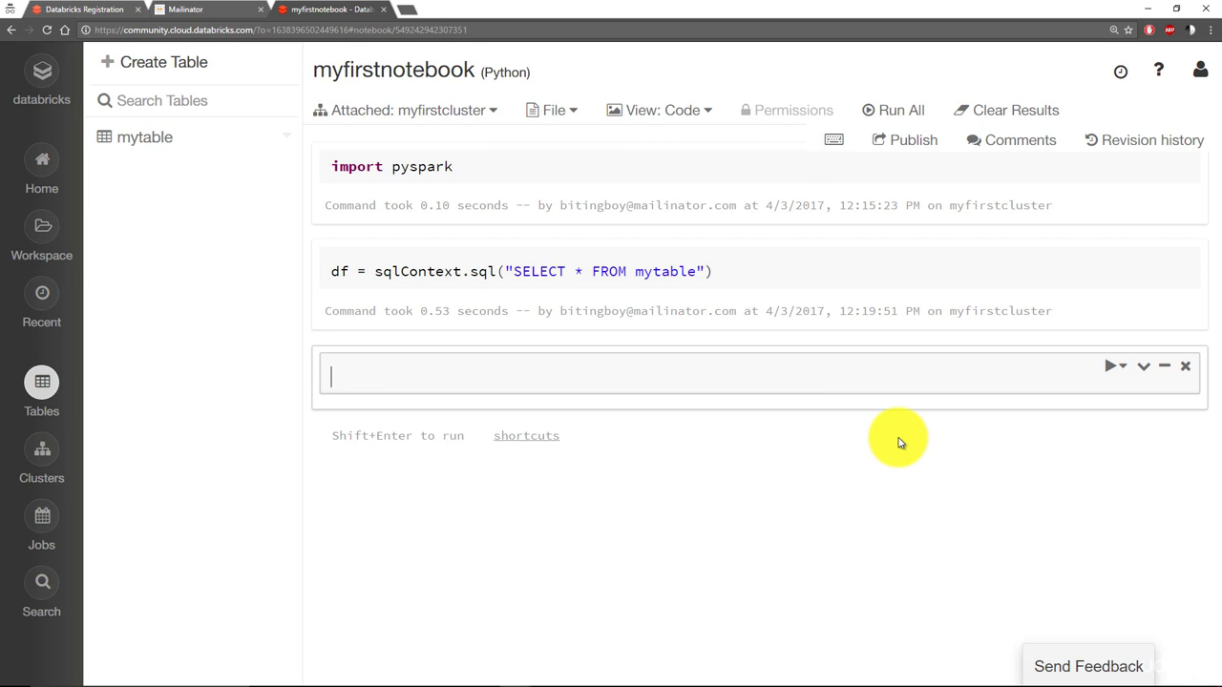
pyautogui.write('df')
pyautogui.hotkey('shift', 'Return')
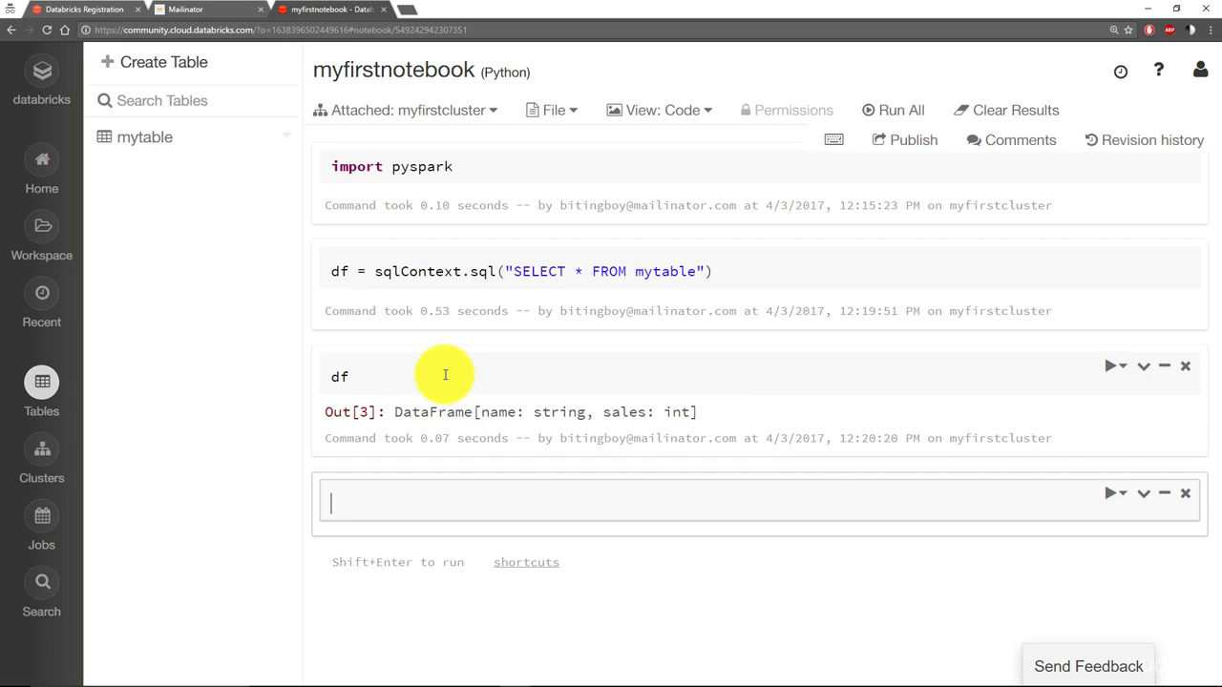
# - Extend the df cell to df.show(), run it, and check the name and sales columns in its output
pyautogui.click(445, 375)
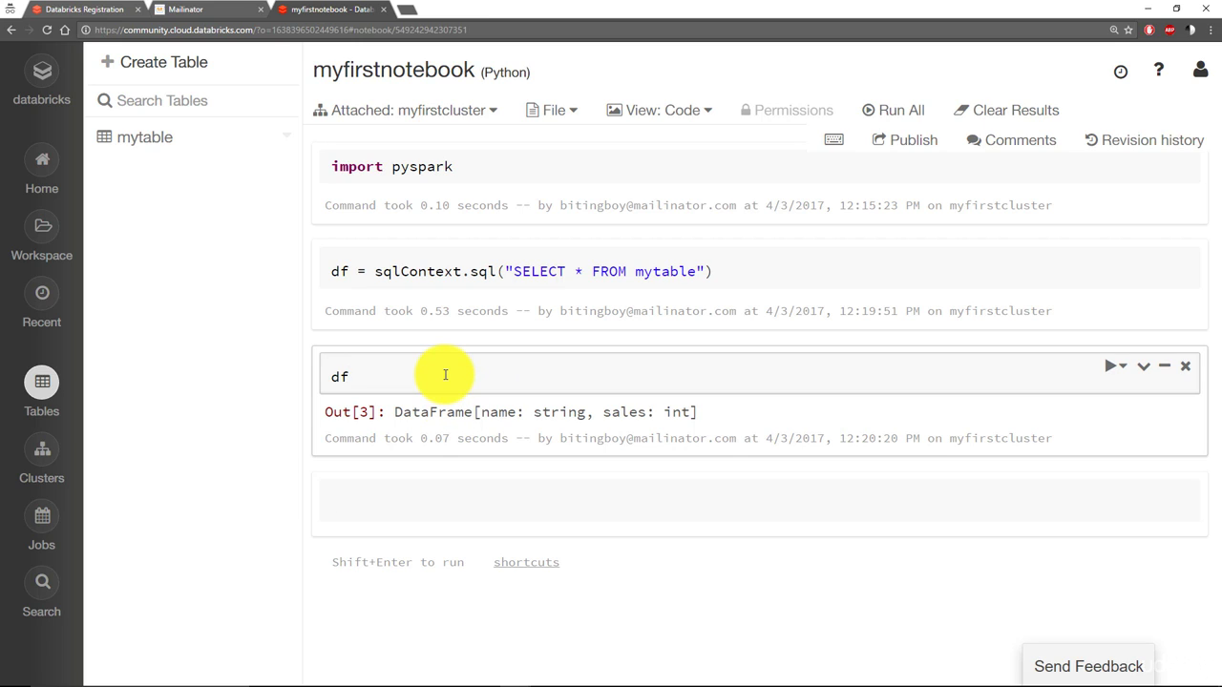
pyautogui.write('.show()')
pyautogui.hotkey('shift', 'Return')
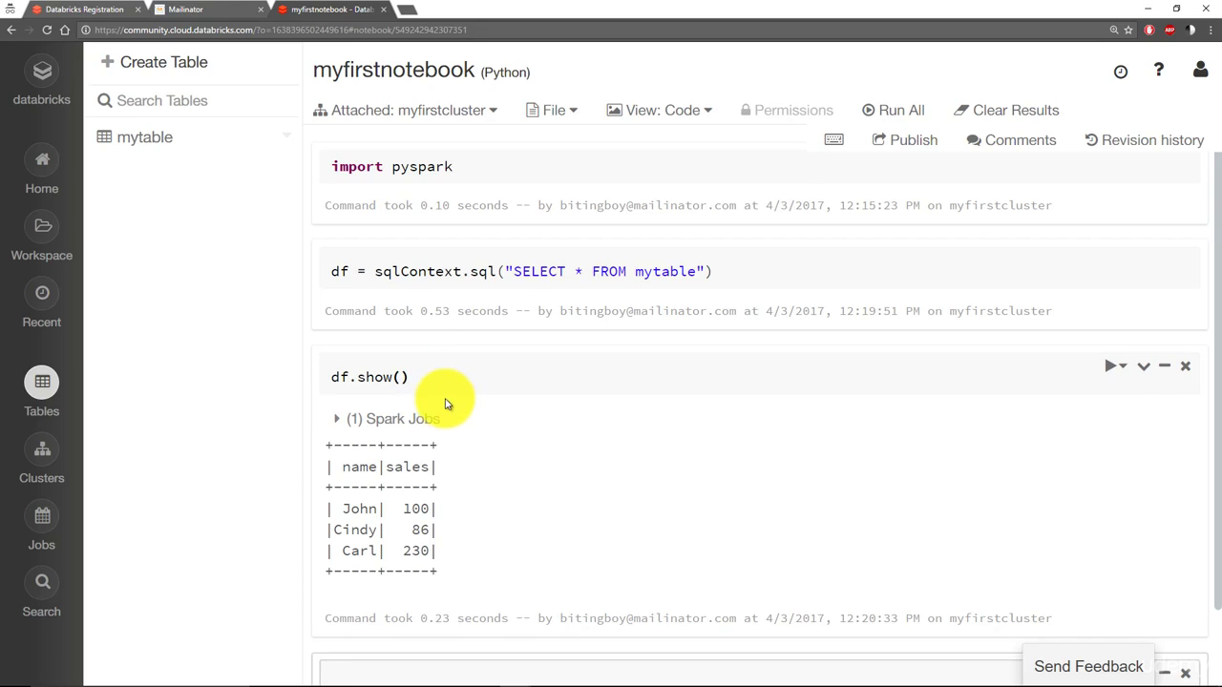
pyautogui.moveTo(381, 404); pyautogui.dragTo(328, 403)
pyautogui.doubleClick(405, 403)
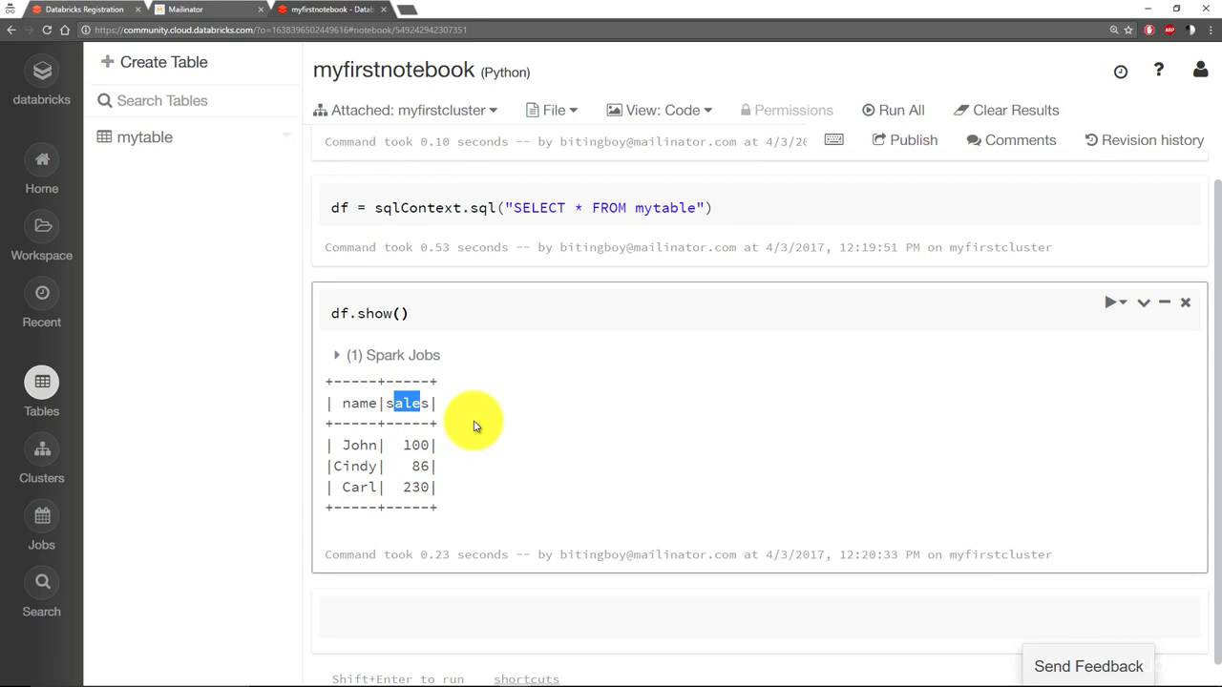
pyautogui.click(421, 399)
pyautogui.scroll(1, 421, 392)
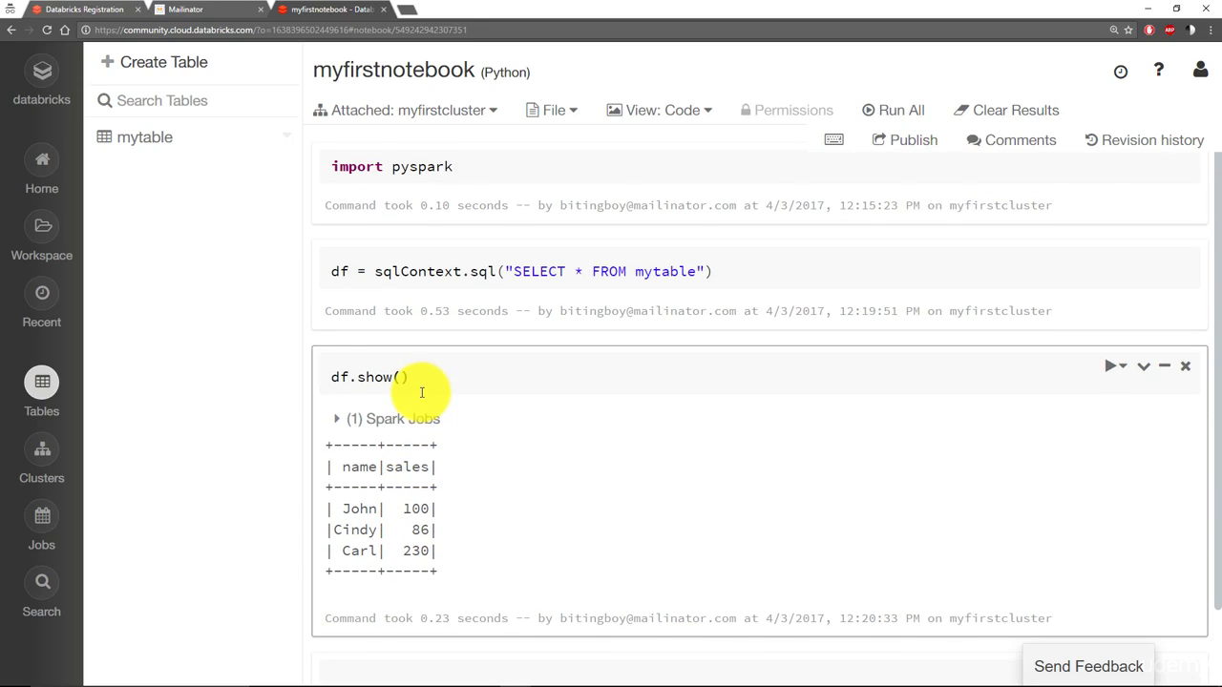